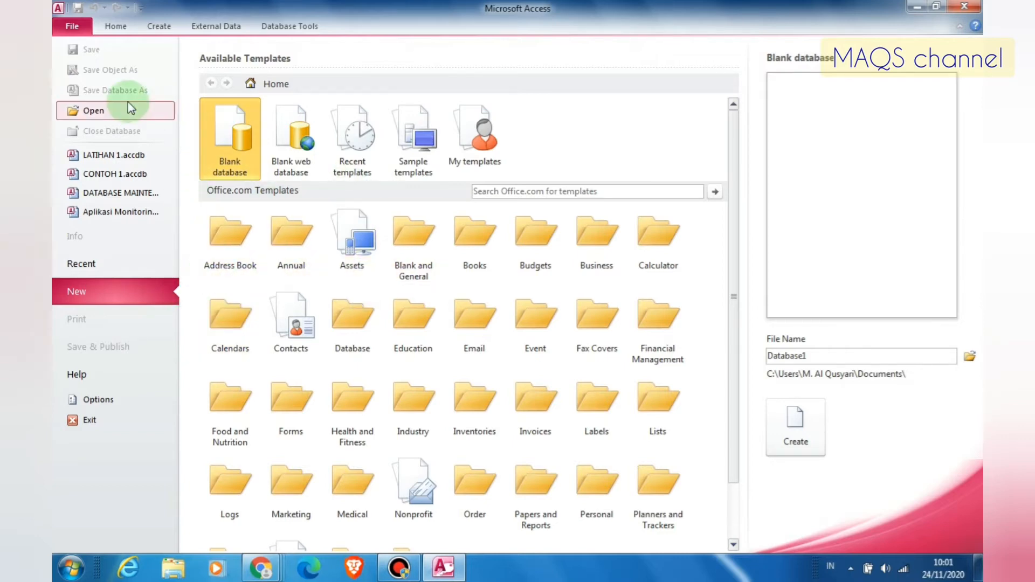
# Open the LATIHAN 1 database from the LATIHAN MS ACCESS 2010 folder on the Desktop
pyautogui.click(78, 116)
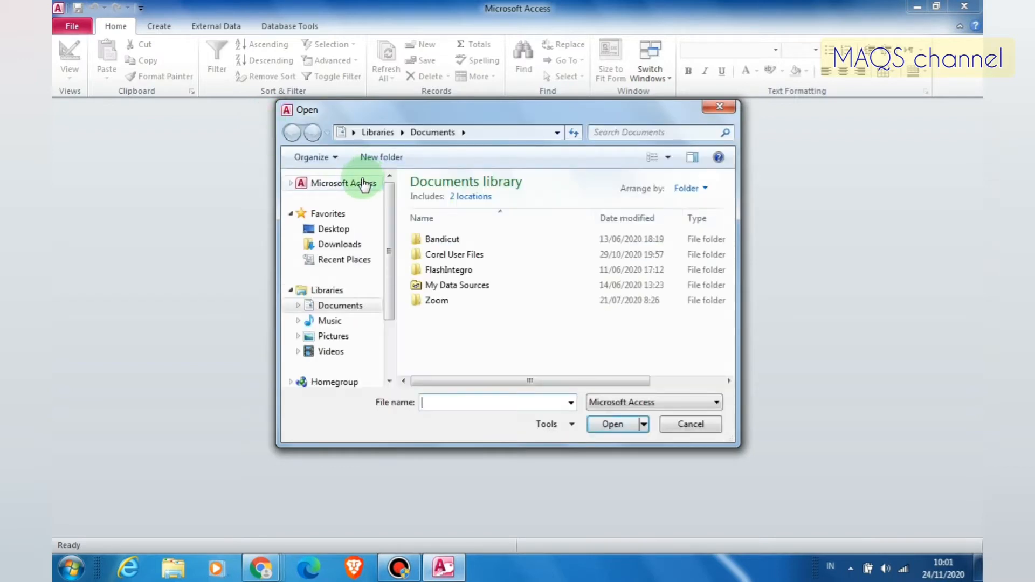
pyautogui.click(337, 235)
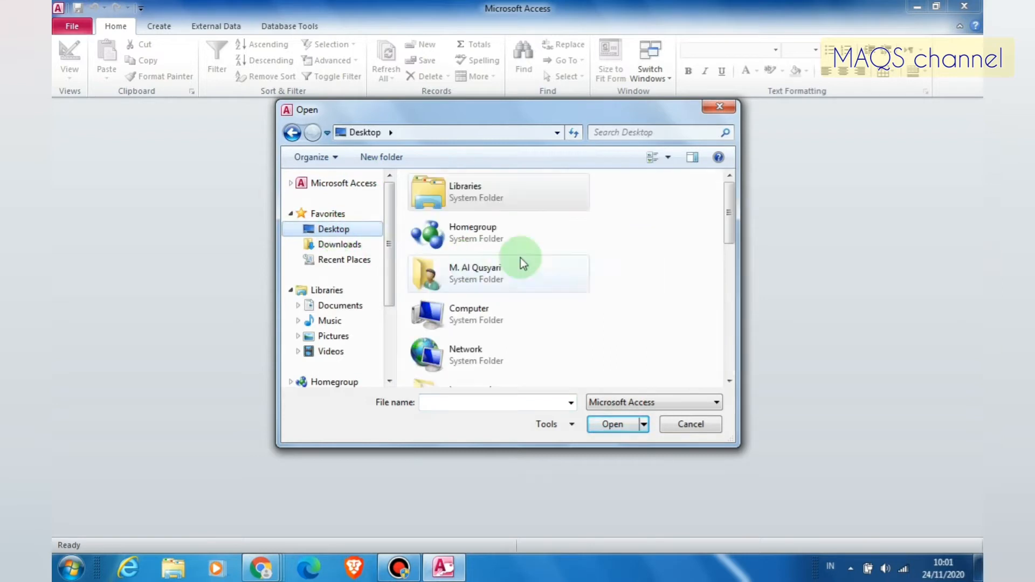
pyautogui.moveTo(733, 208); pyautogui.dragTo(716, 275)
pyautogui.click(539, 330)
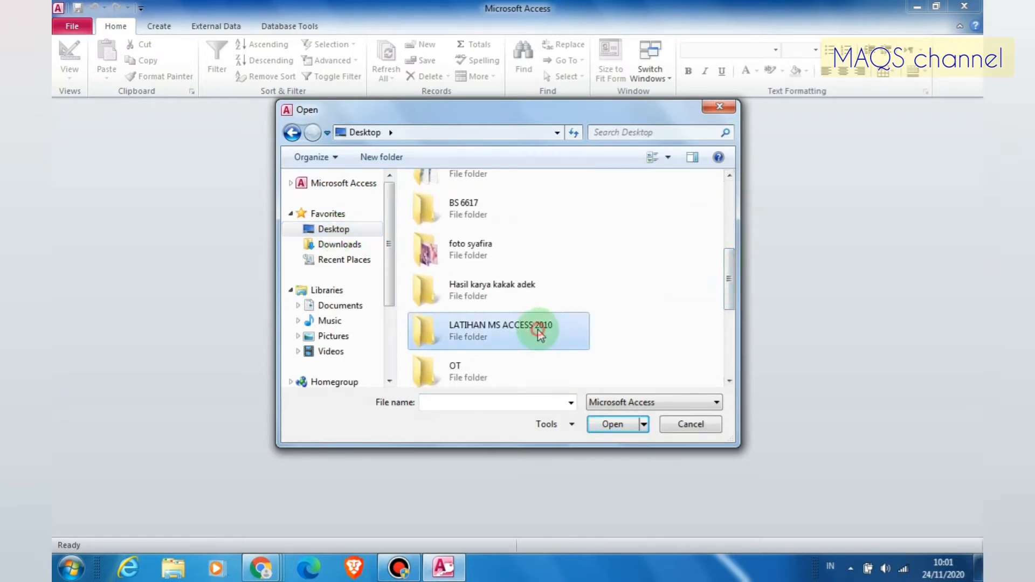
pyautogui.click(506, 334)
pyautogui.doubleClick(506, 334)
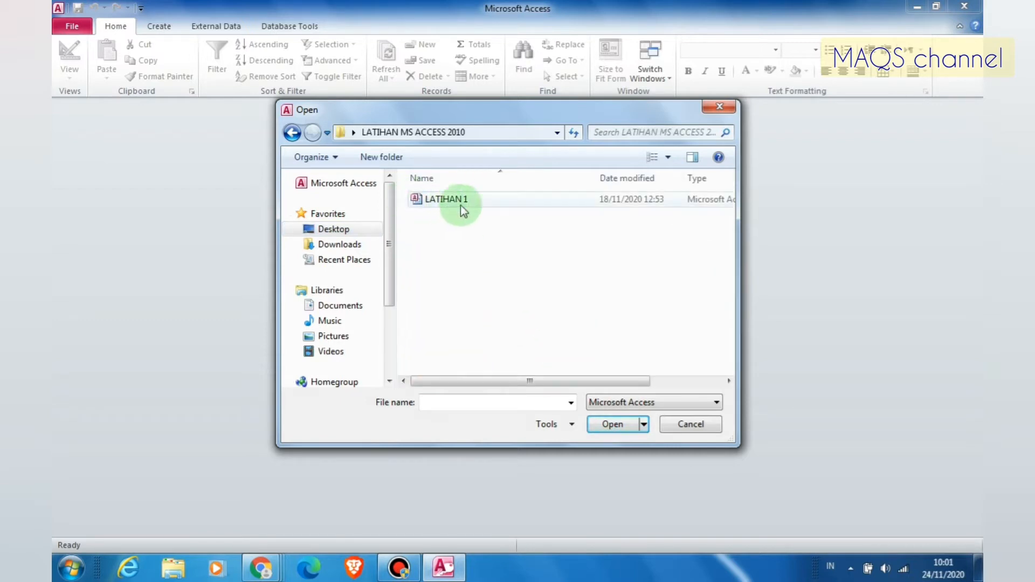
pyautogui.click(487, 200)
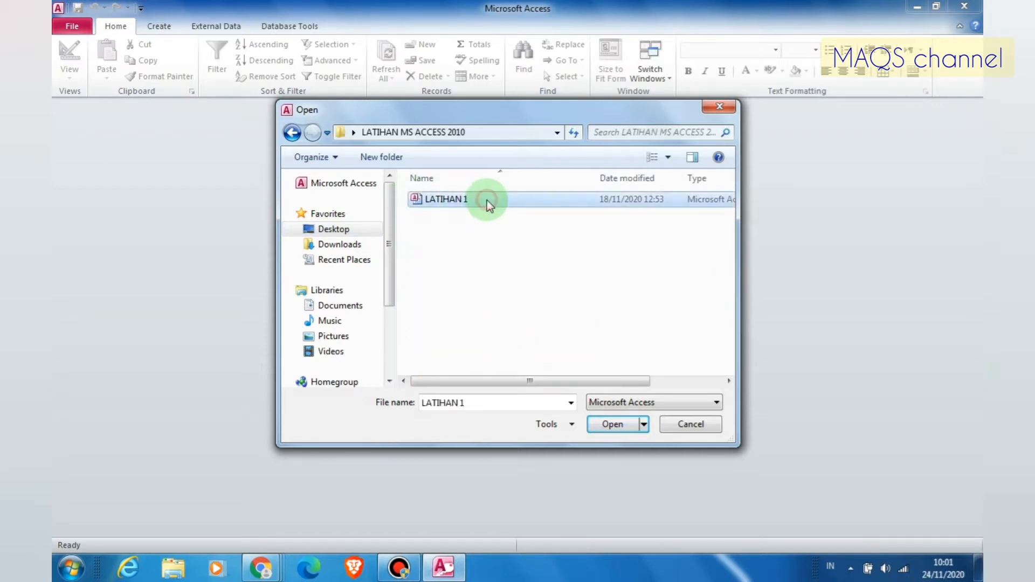
pyautogui.click(597, 425)
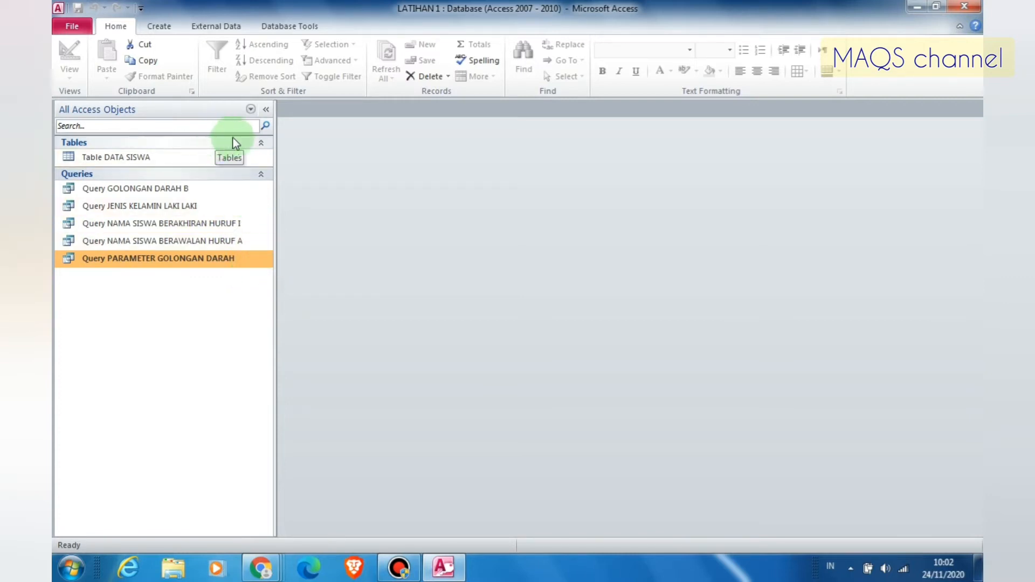
# View the student records in Table DATA SISWA, accepting the Windows 7 Basic color scheme change, and close the table
pyautogui.click(144, 157)
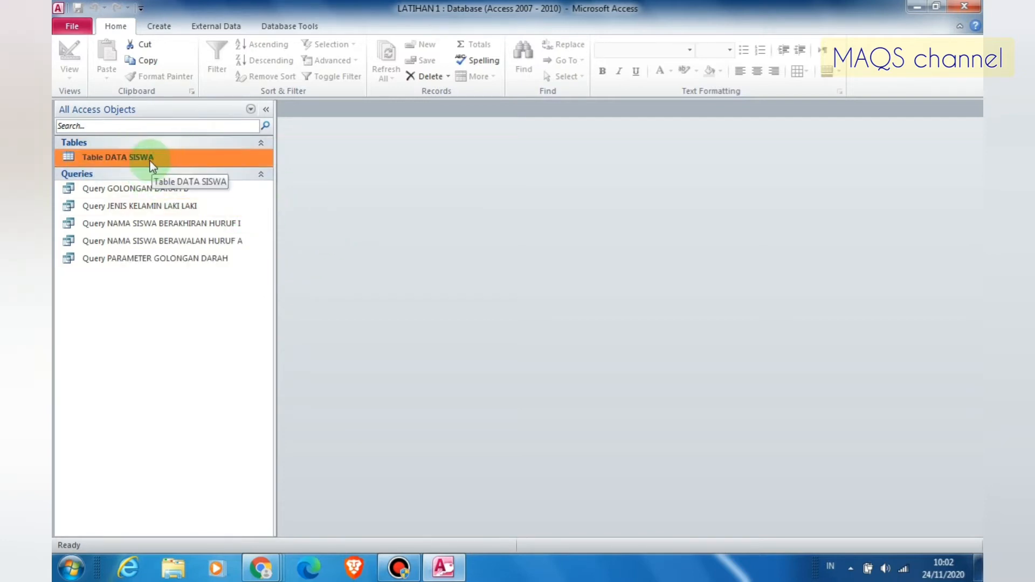
pyautogui.doubleClick(146, 160)
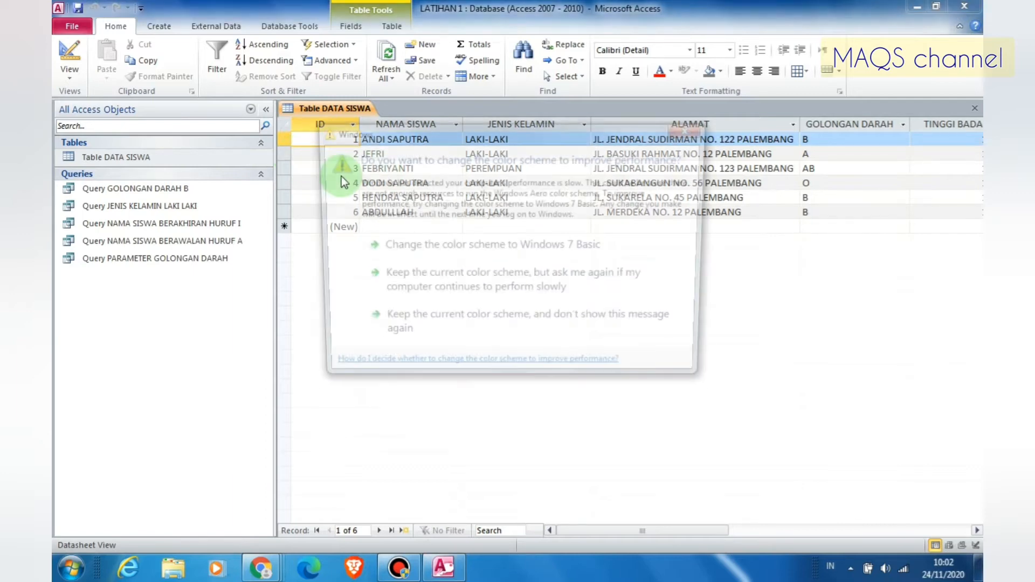
pyautogui.click(548, 246)
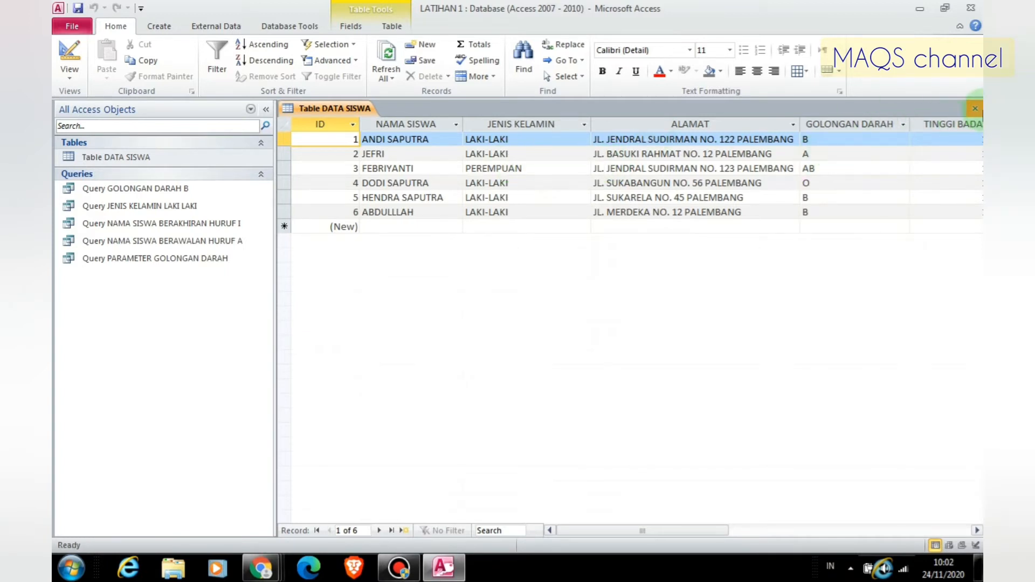
pyautogui.click(974, 108)
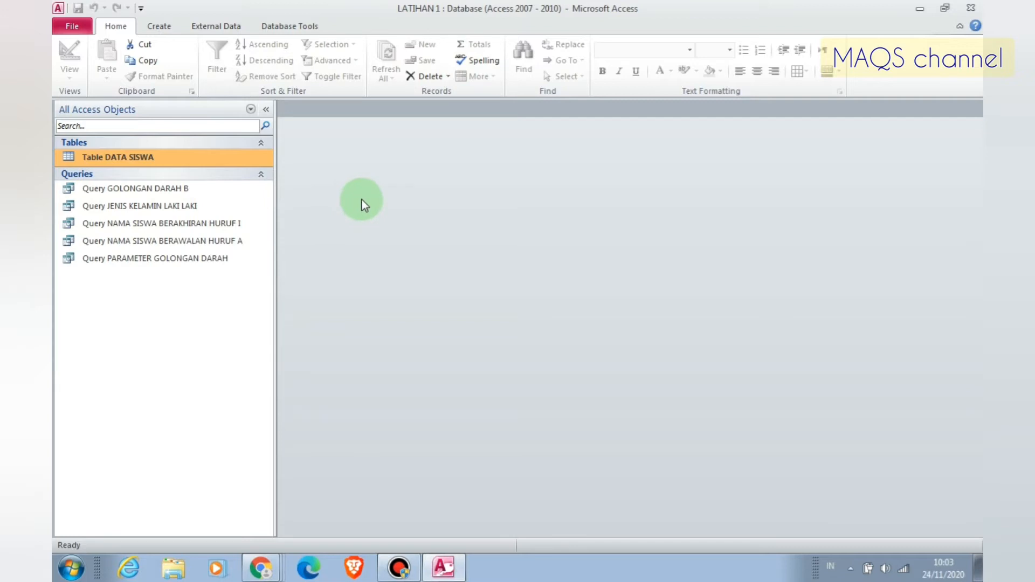
# Create a new query in Query Design with Table DATA SISWA as its source
pyautogui.click(159, 28)
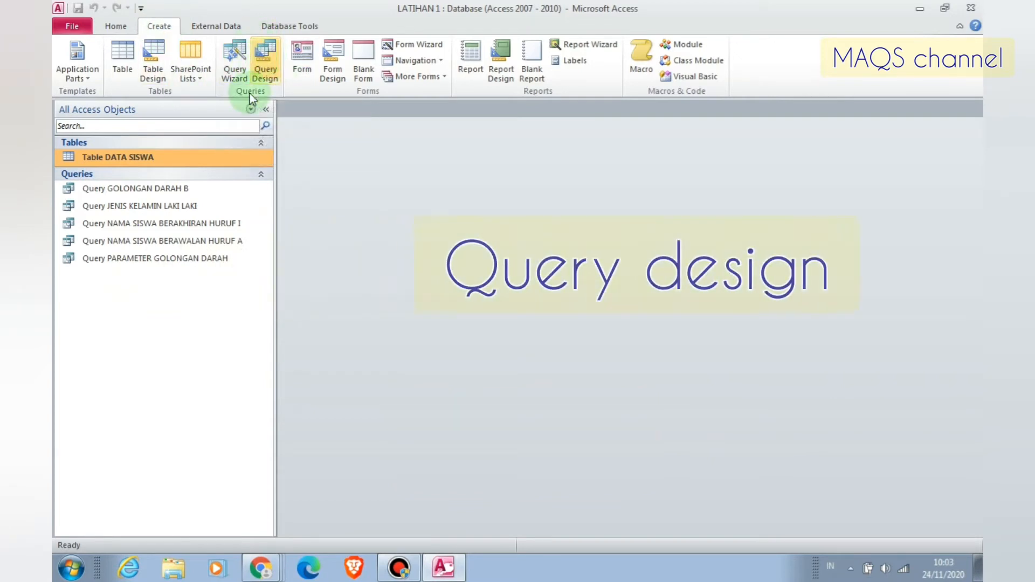
pyautogui.click(268, 60)
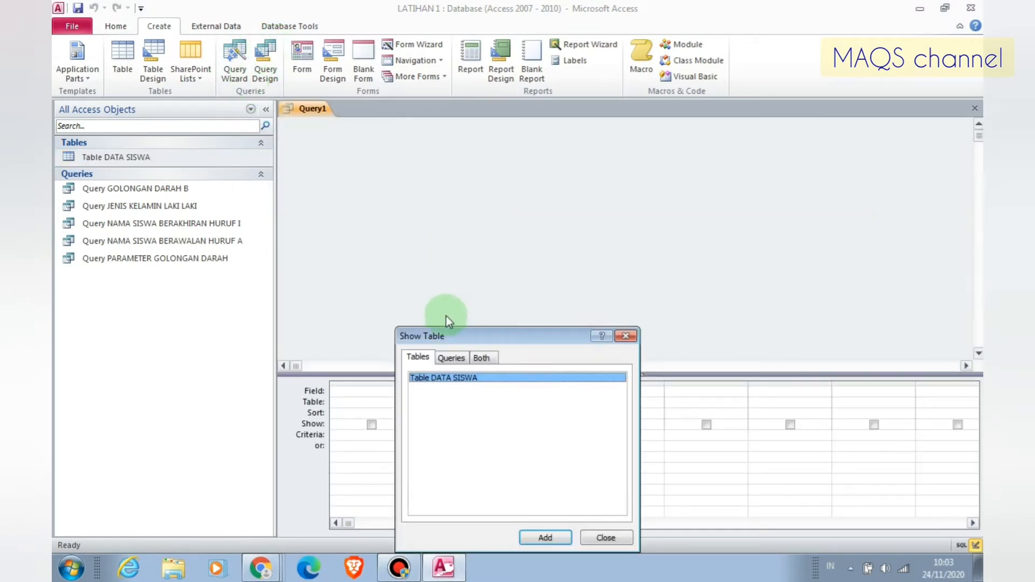
pyautogui.moveTo(509, 337); pyautogui.dragTo(528, 179)
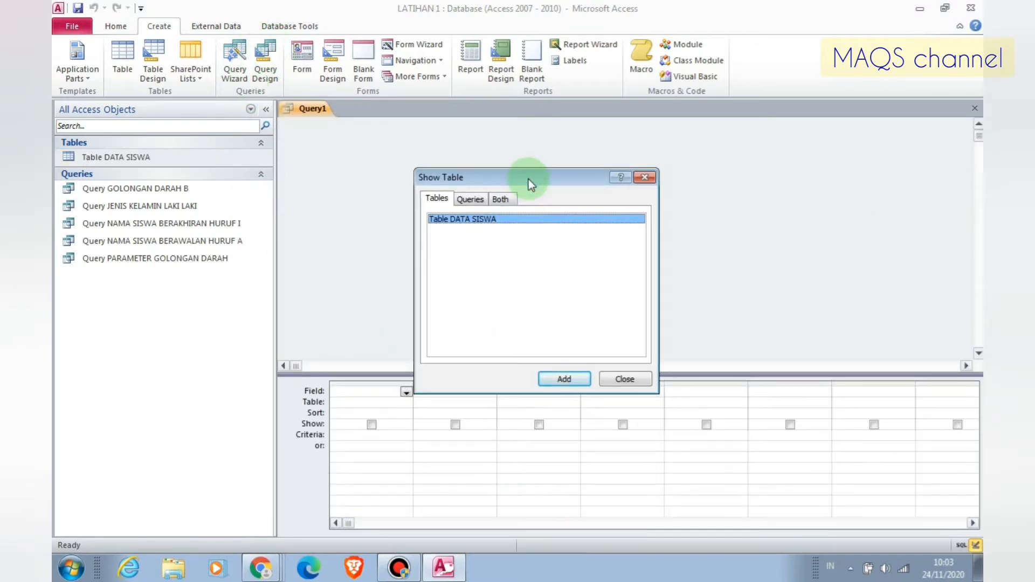
pyautogui.click(439, 203)
pyautogui.click(459, 221)
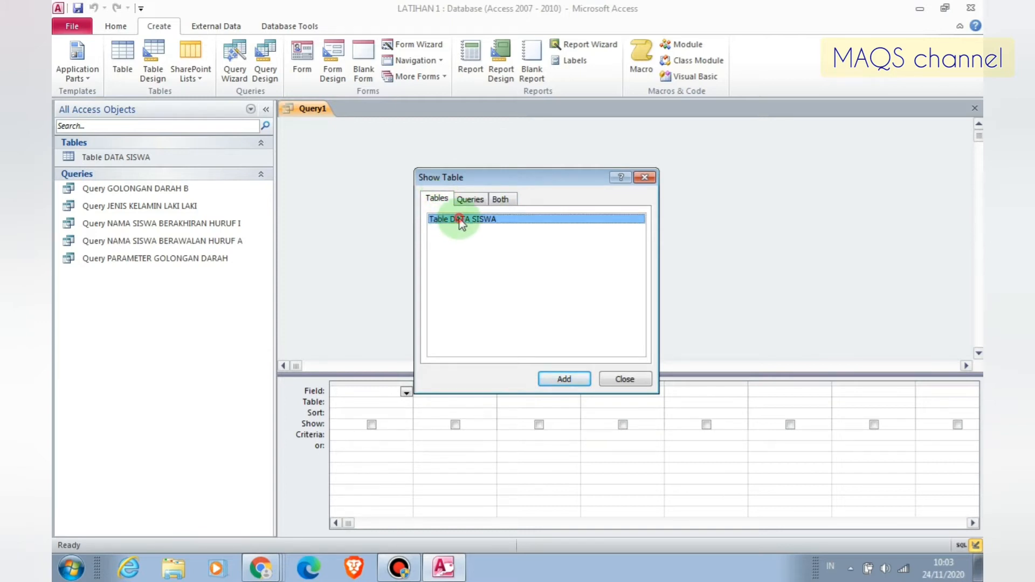
pyautogui.click(583, 381)
pyautogui.click(626, 379)
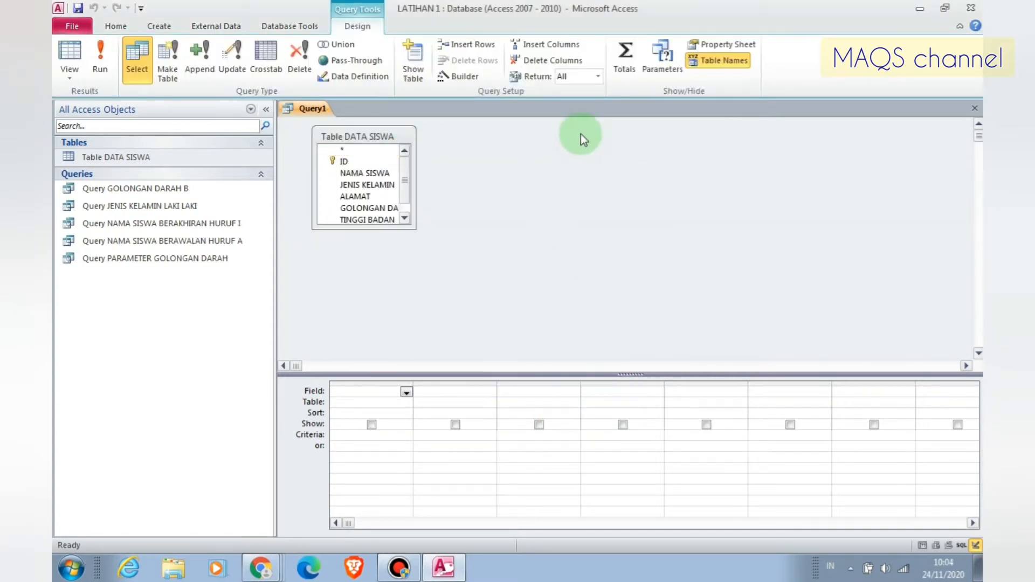
# Enlarge the Table DATA SISWA field list and add all its fields, ID through TANGGAL LAHIR, to the query design grid
pyautogui.moveTo(416, 228); pyautogui.dragTo(492, 322)
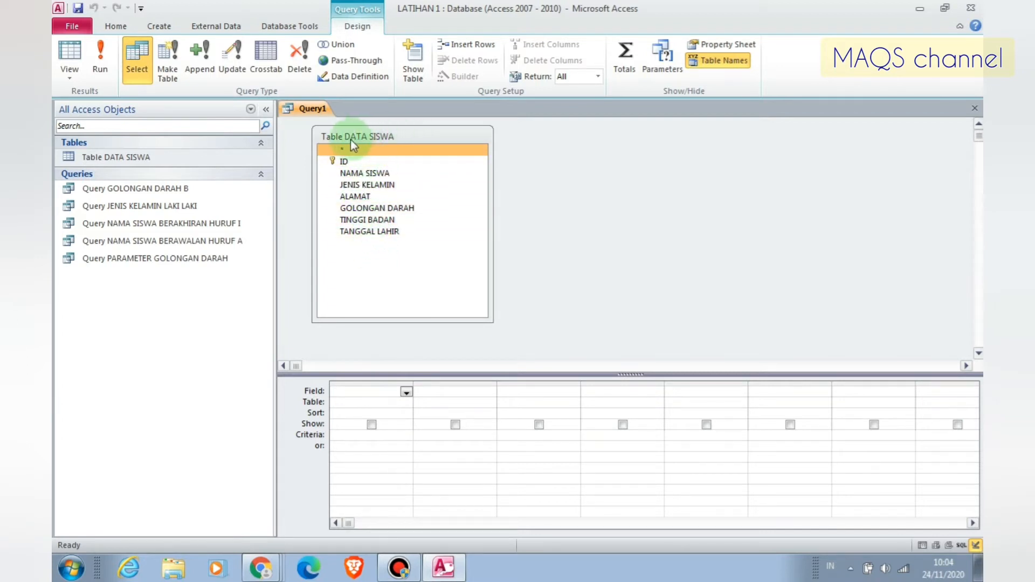
pyautogui.doubleClick(427, 136)
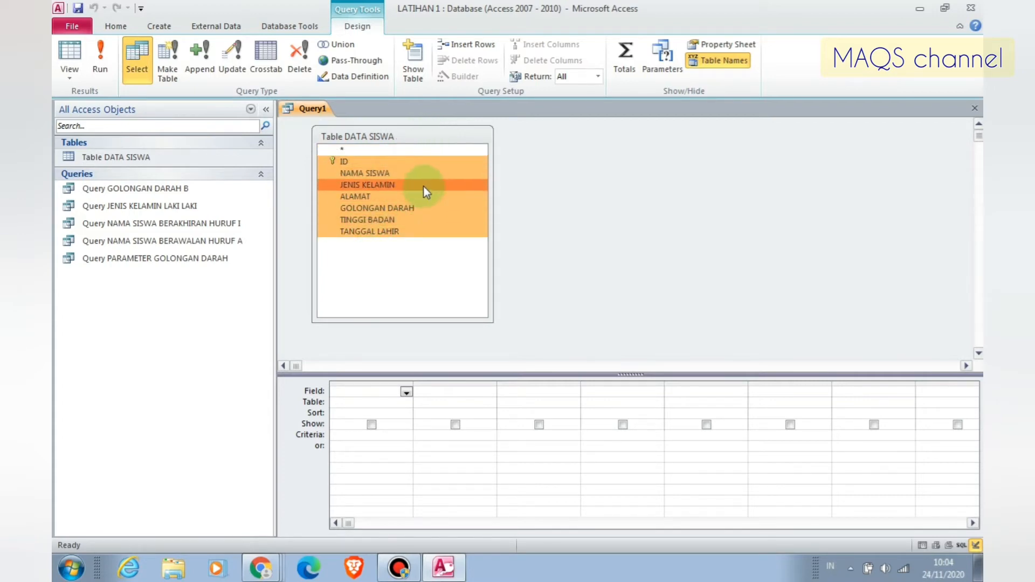
pyautogui.moveTo(425, 183); pyautogui.dragTo(390, 405)
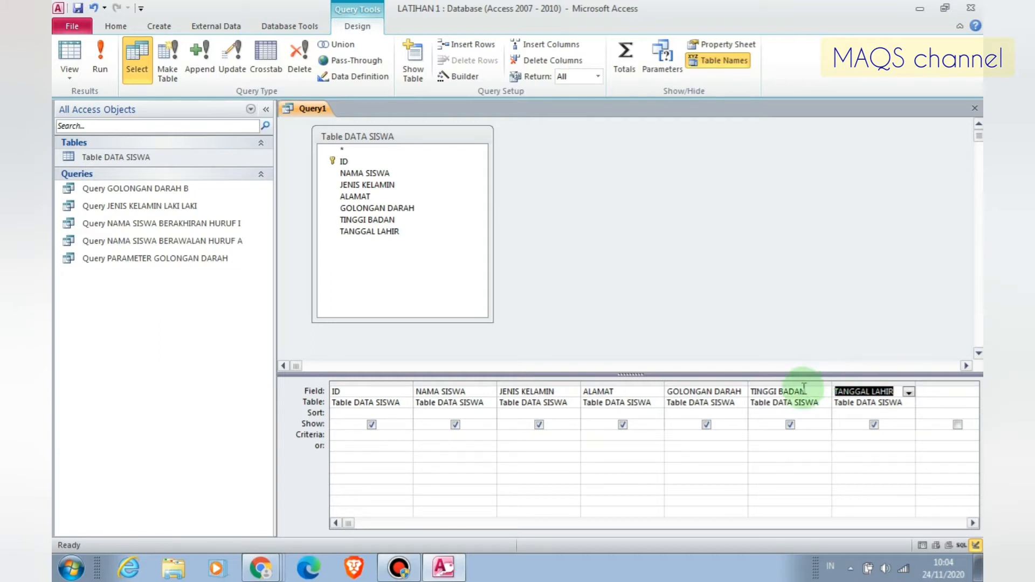
pyautogui.click(760, 435)
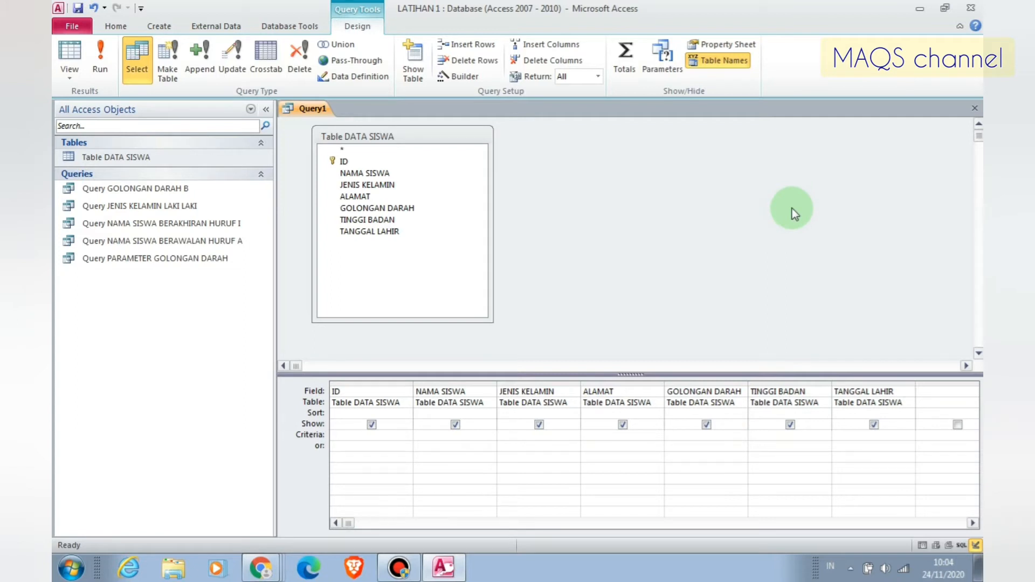
# Set the query criterion for the GOLONGAN DARAH field to "B"
pyautogui.click(689, 435)
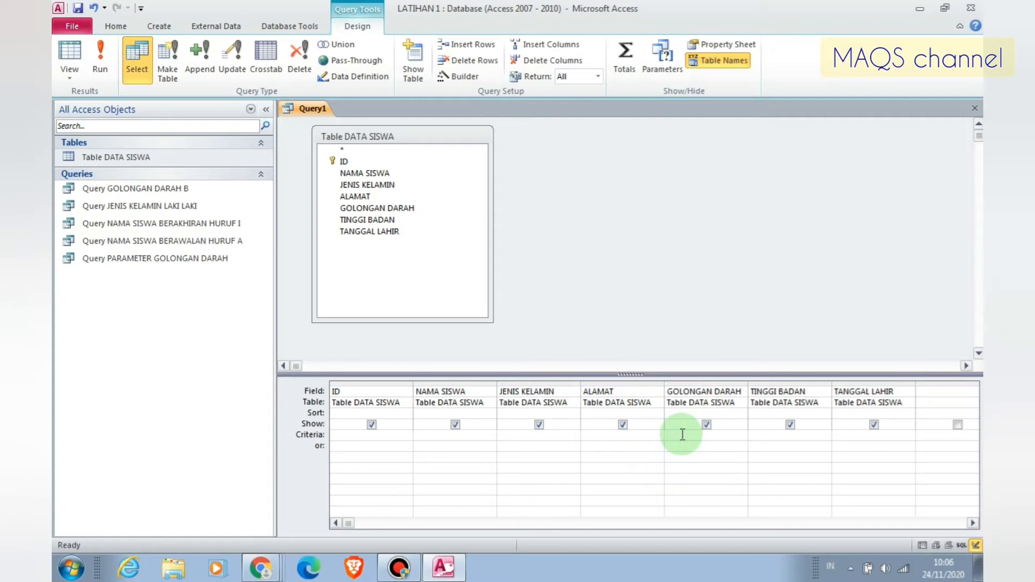
pyautogui.press('capslock')
pyautogui.write('B')
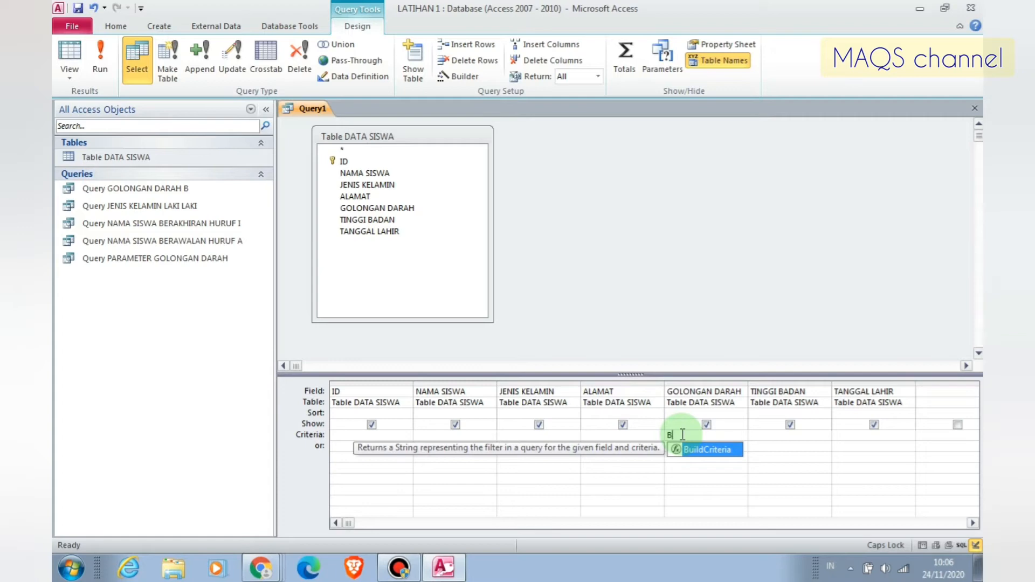
pyautogui.write('"')
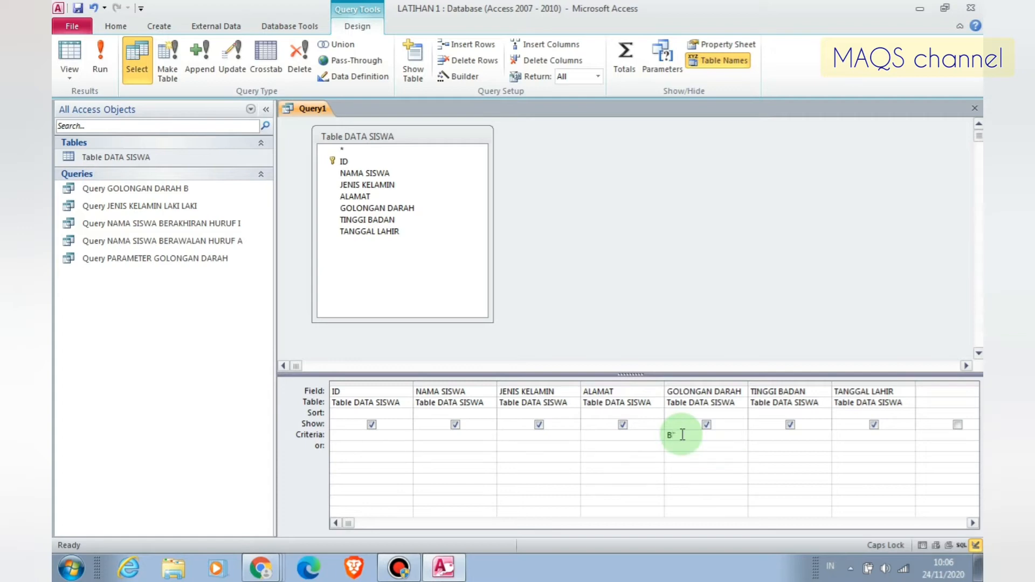
pyautogui.write('"')
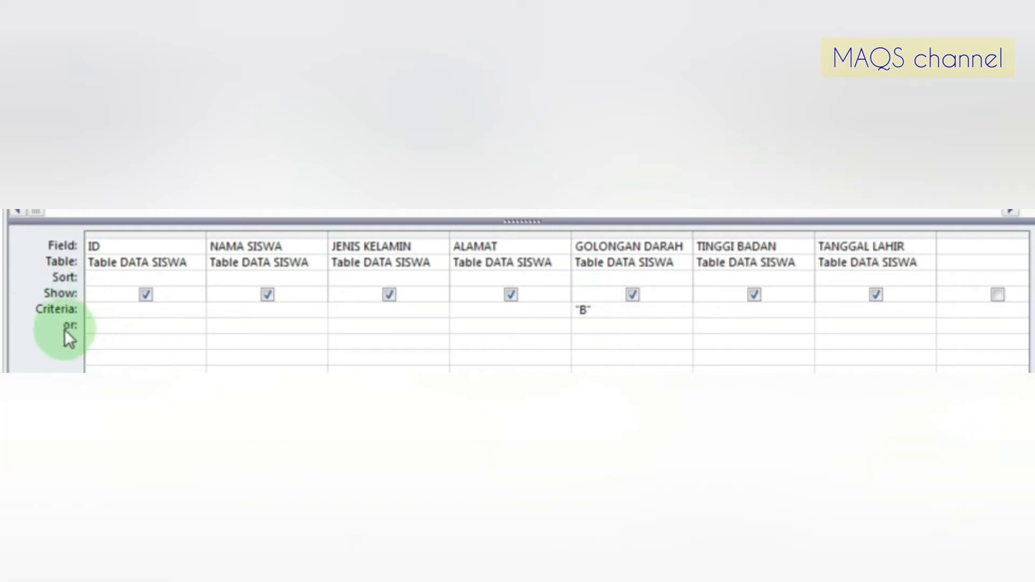
# Add "AB" as the alternative "or" criterion for the GOLONGAN DARAH field
pyautogui.click(622, 324)
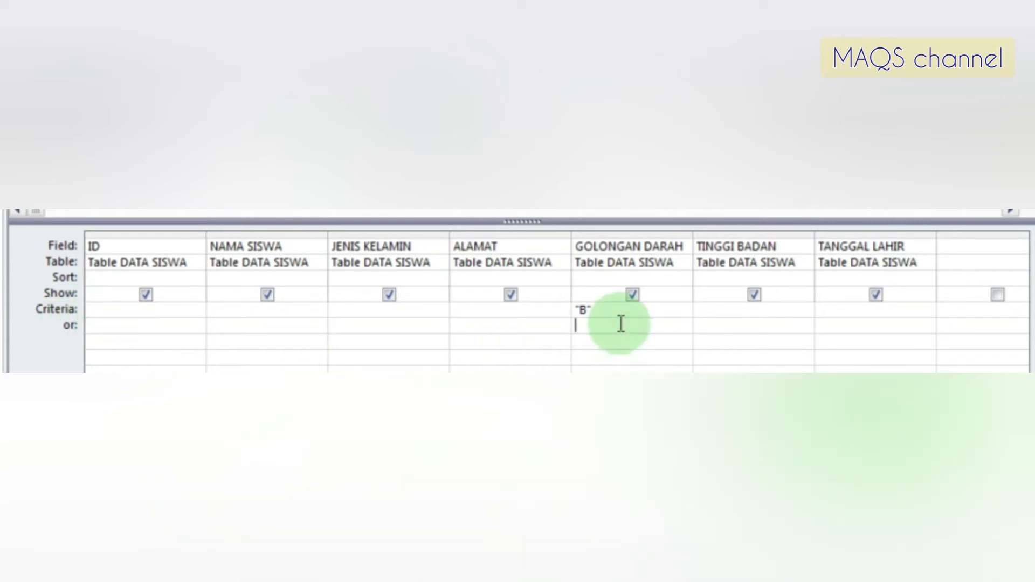
pyautogui.write('"')
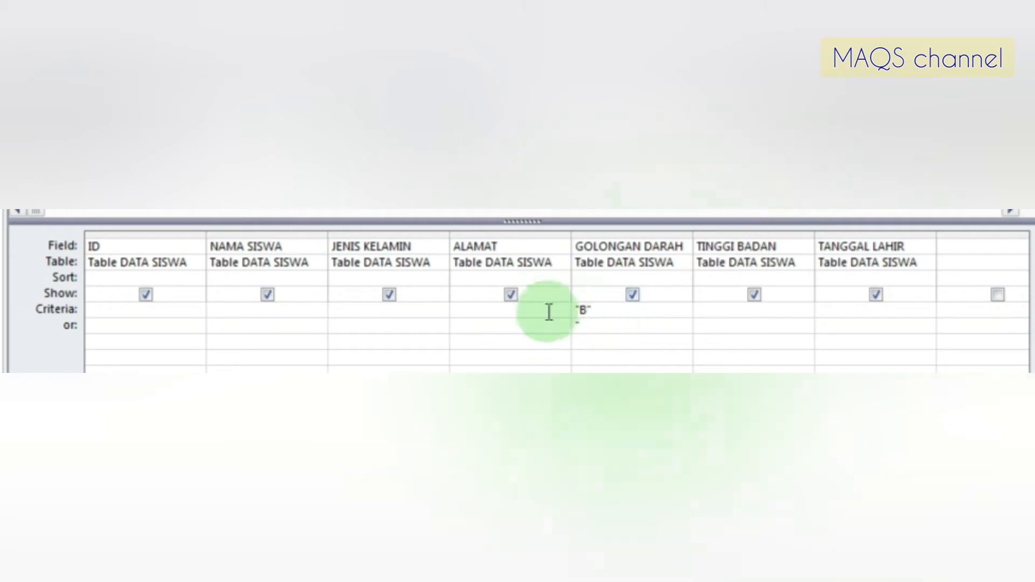
pyautogui.write('AB')
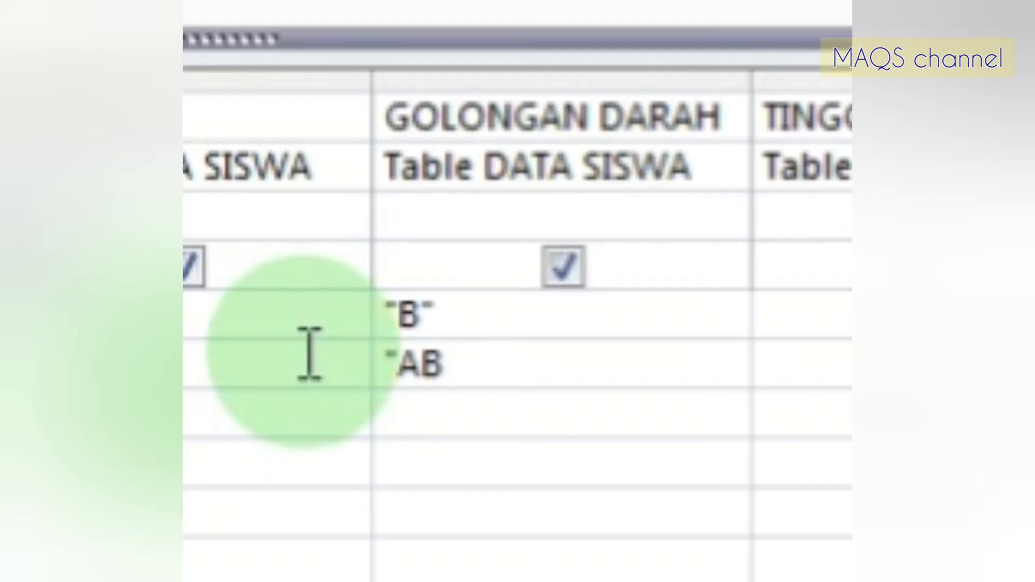
pyautogui.write('"')
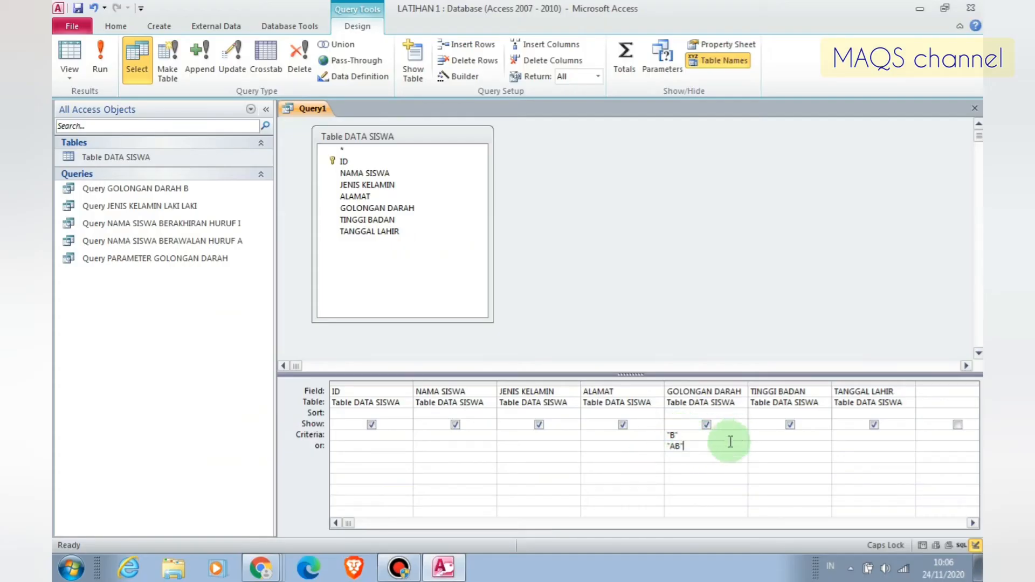
pyautogui.click(705, 426)
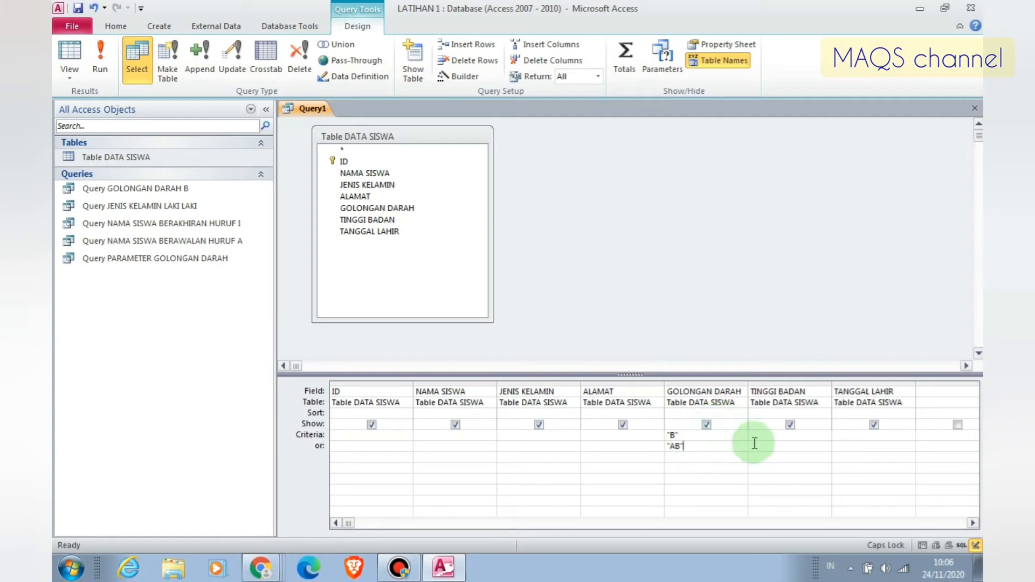
# Run the query, recheck the GOLONGAN DARAH criteria in Design View, and run it again to view the matching records
pyautogui.click(101, 73)
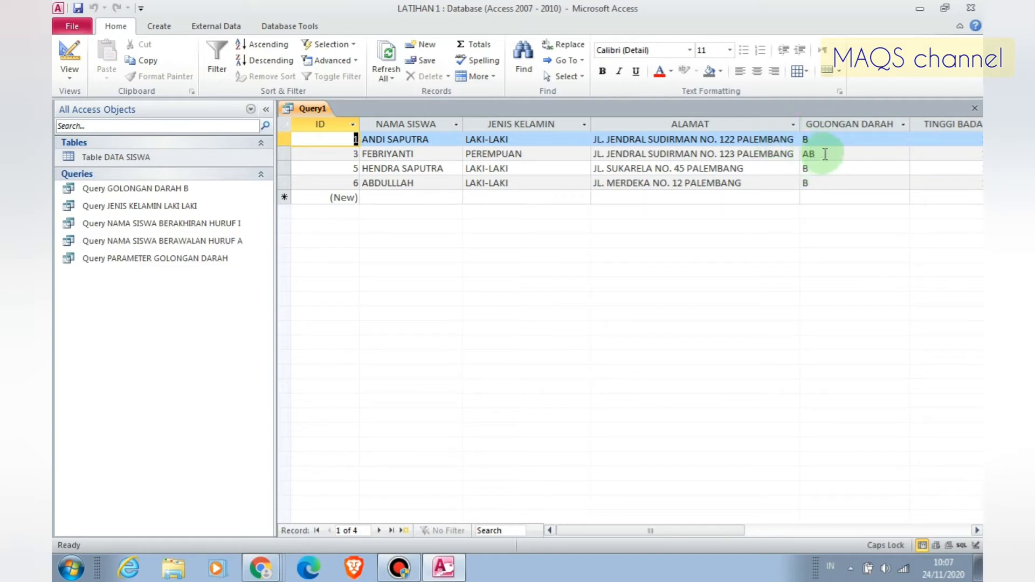
pyautogui.click(70, 56)
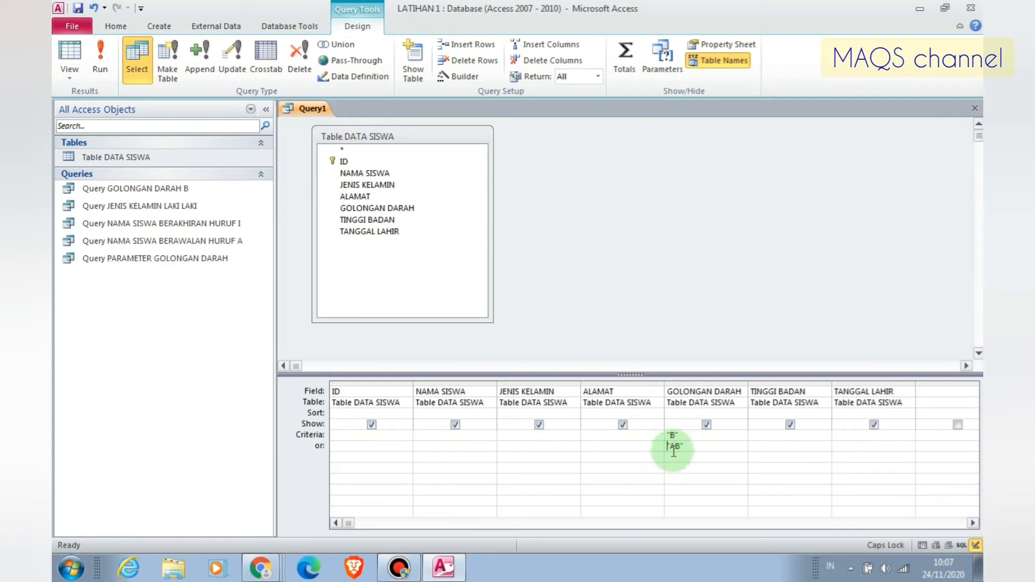
pyautogui.click(109, 76)
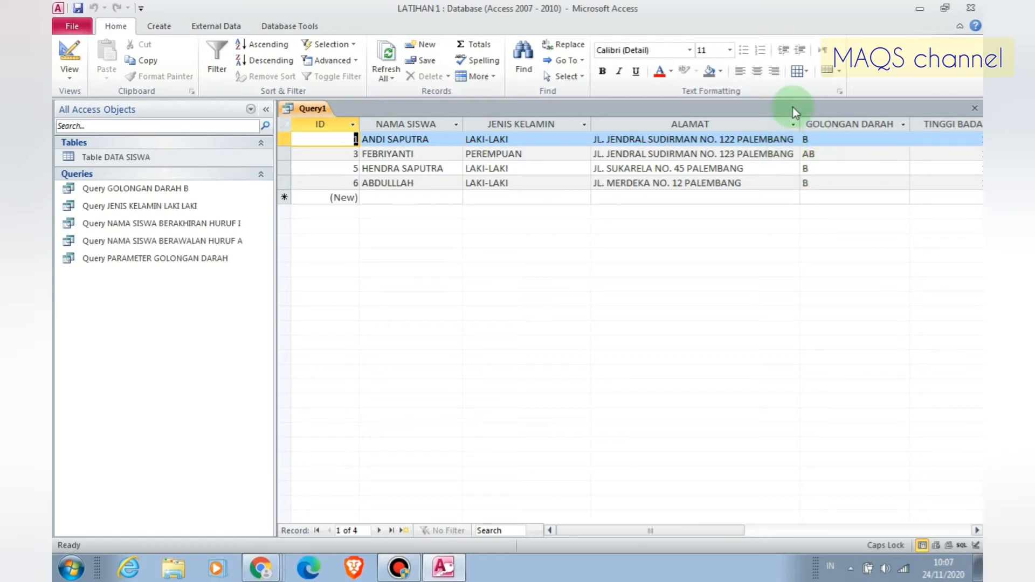
# Save the query as "Query GOLONGAN DARAH B DAN AB"
pyautogui.click(81, 10)
pyautogui.click(456, 196)
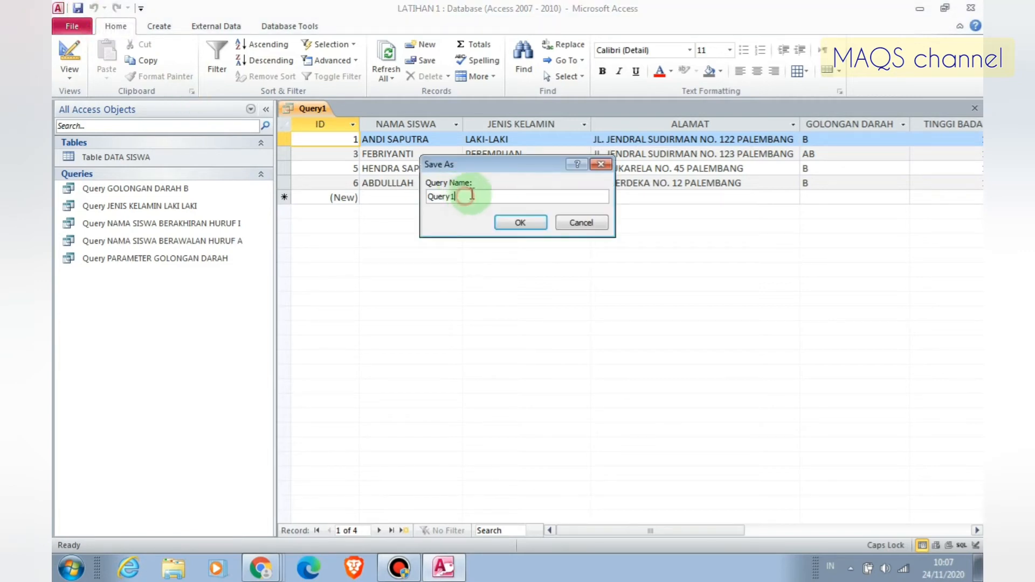
pyautogui.press('BackSpace')
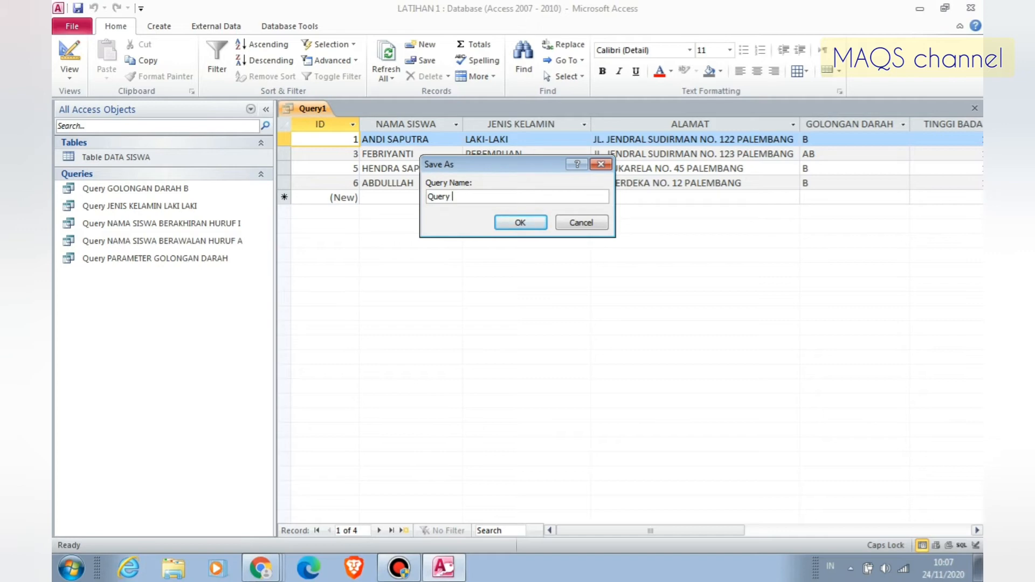
pyautogui.write('GOLONGAN DARAH B D')
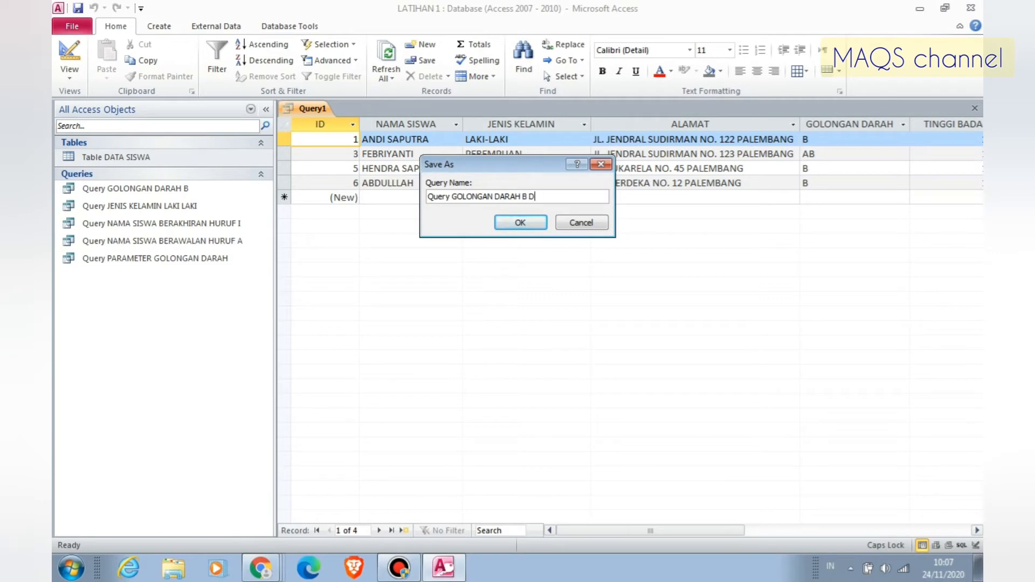
pyautogui.write('AN AB')
pyautogui.click(515, 223)
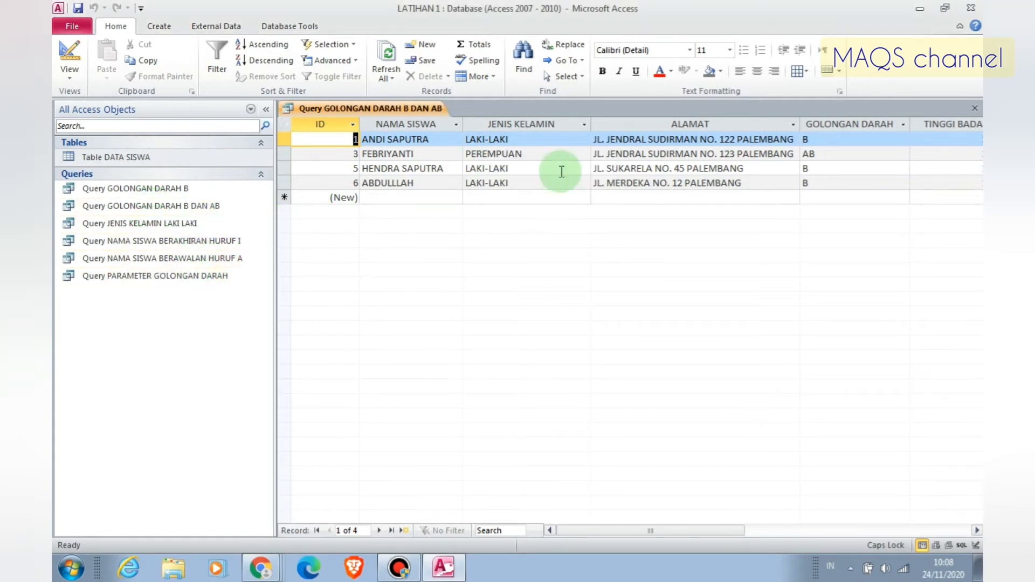
# Close Query GOLONGAN DARAH B DAN AB, reopen it to view its records, and close it again
pyautogui.click(976, 109)
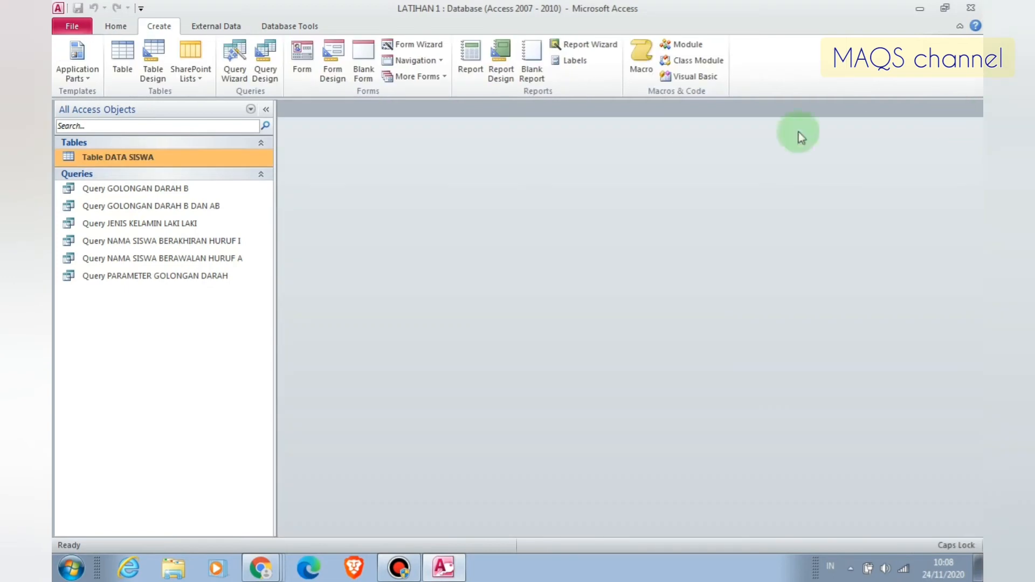
pyautogui.click(226, 209)
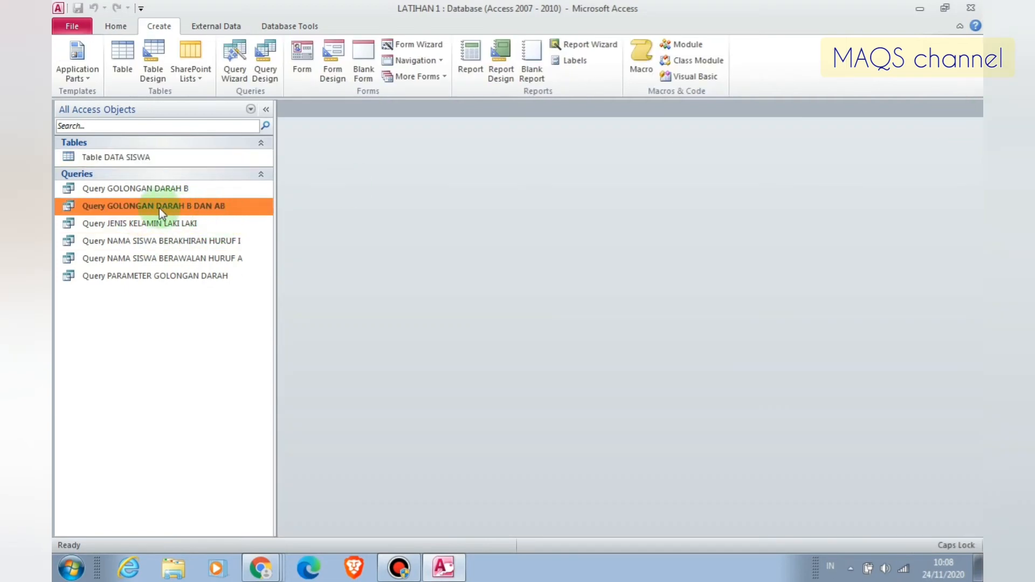
pyautogui.doubleClick(228, 208)
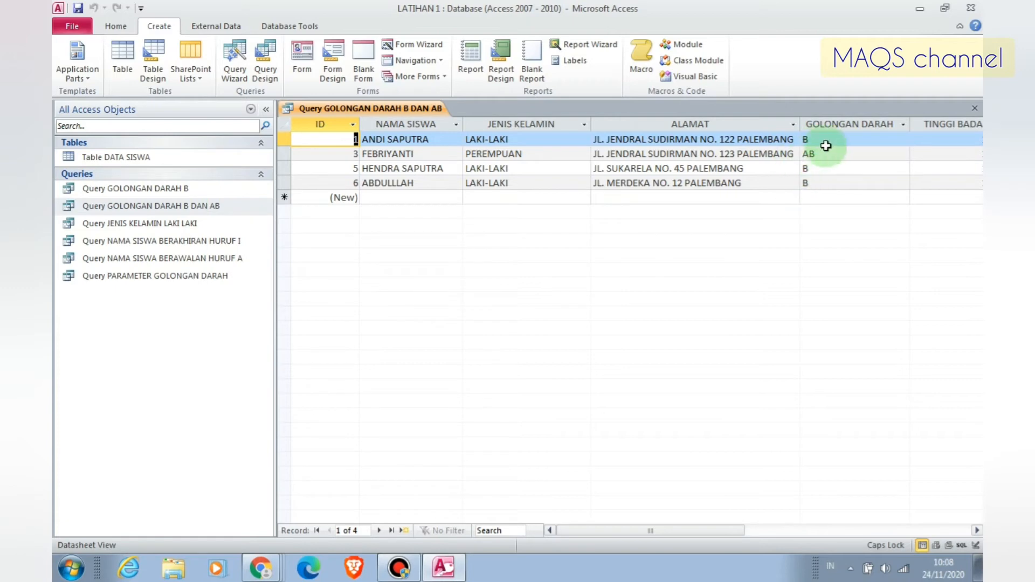
pyautogui.click(975, 107)
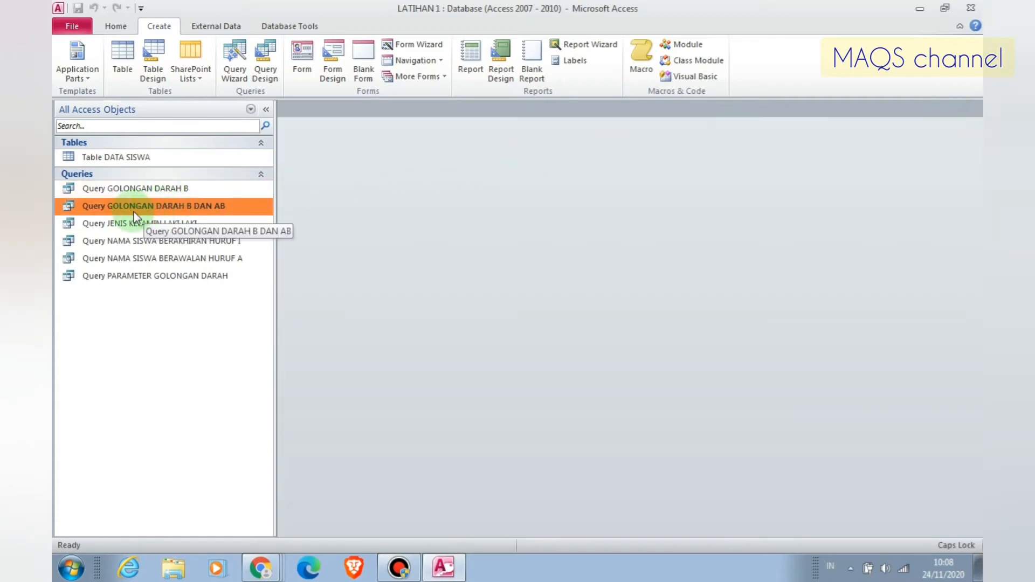
# Open Query GOLONGAN DARAH B DAN AB in Design View to review its criteria
pyautogui.click(225, 207)
pyautogui.rightClick(226, 206)
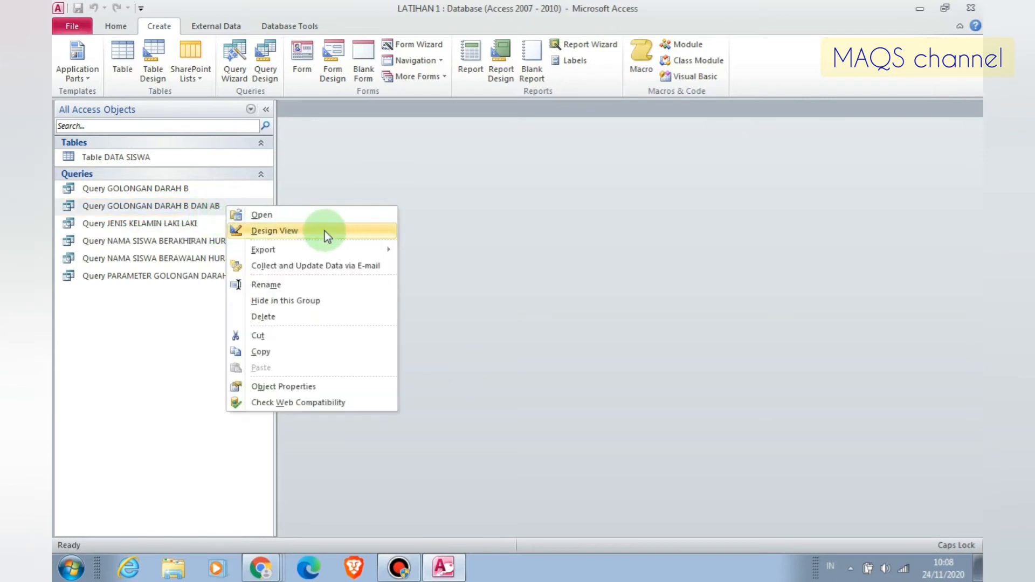
pyautogui.click(325, 230)
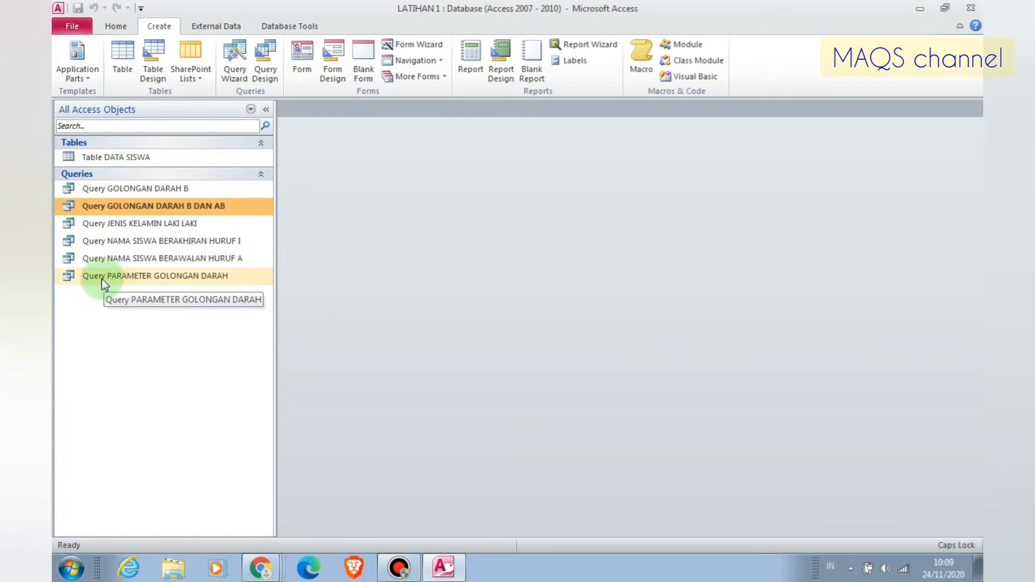
# Run Query PARAMETER GOLONGAN DARAH with the parameter value AB, view the matching records, and close it
pyautogui.click(225, 278)
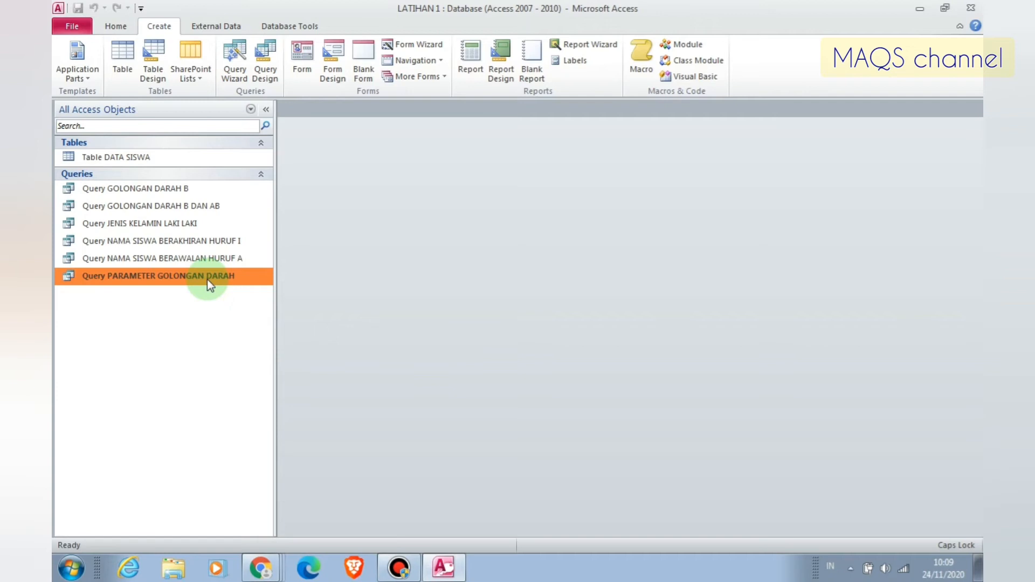
pyautogui.doubleClick(243, 277)
pyautogui.moveTo(521, 171)
pyautogui.mouseDown()
pyautogui.moveTo(540, 173)
pyautogui.moveTo(534, 181)
pyautogui.mouseUp()
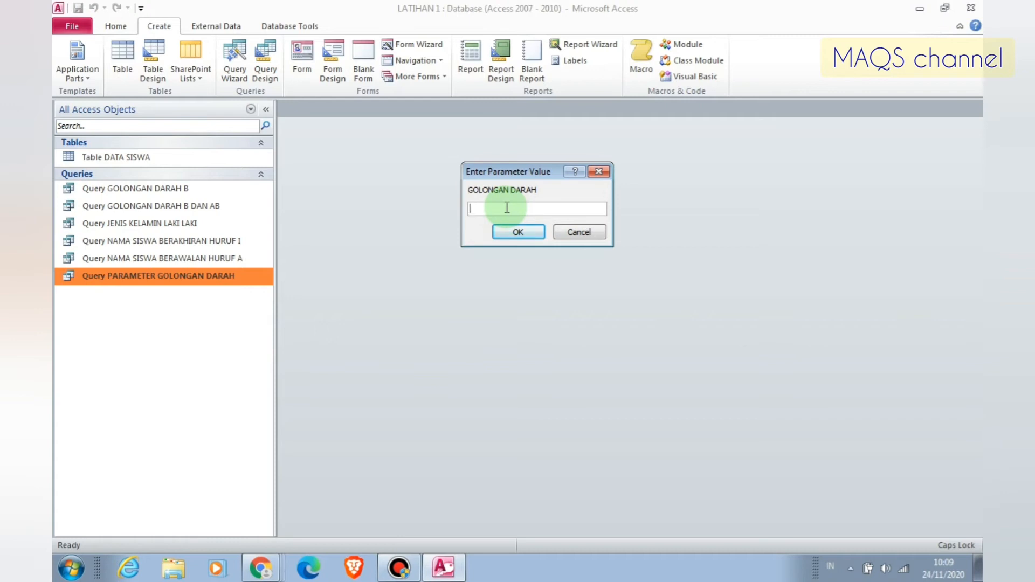
pyautogui.write('AB')
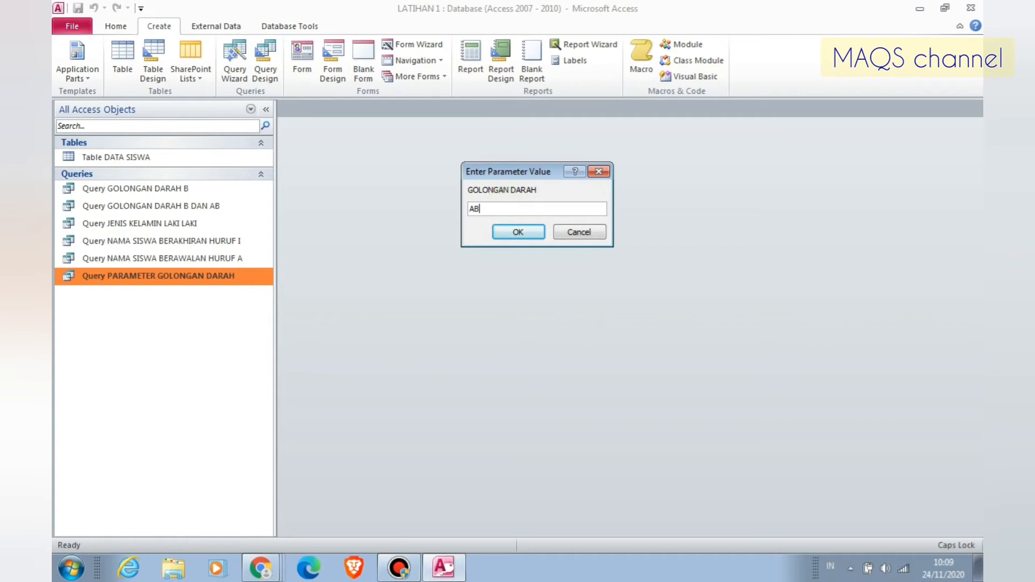
pyautogui.click(518, 232)
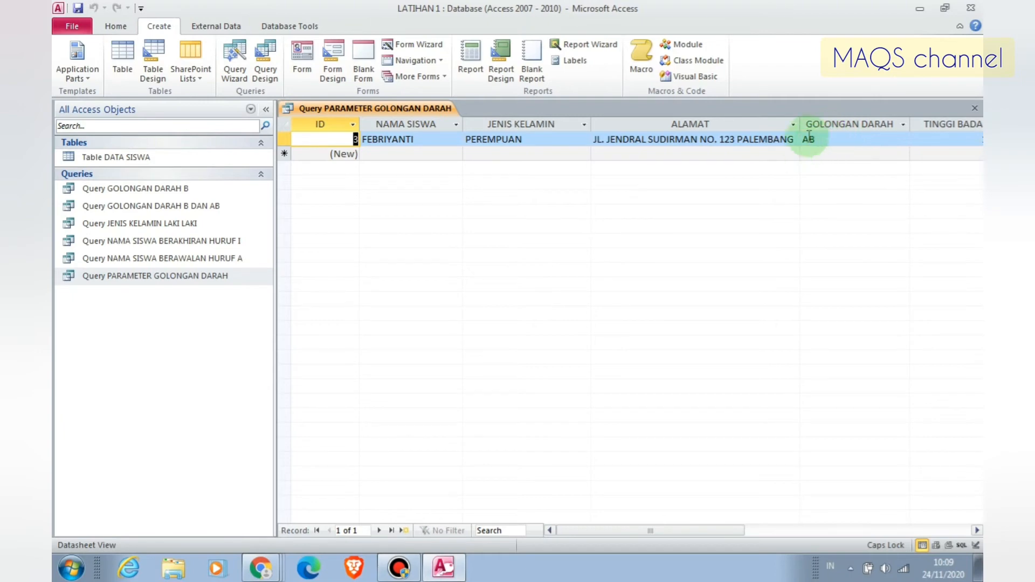
pyautogui.click(976, 109)
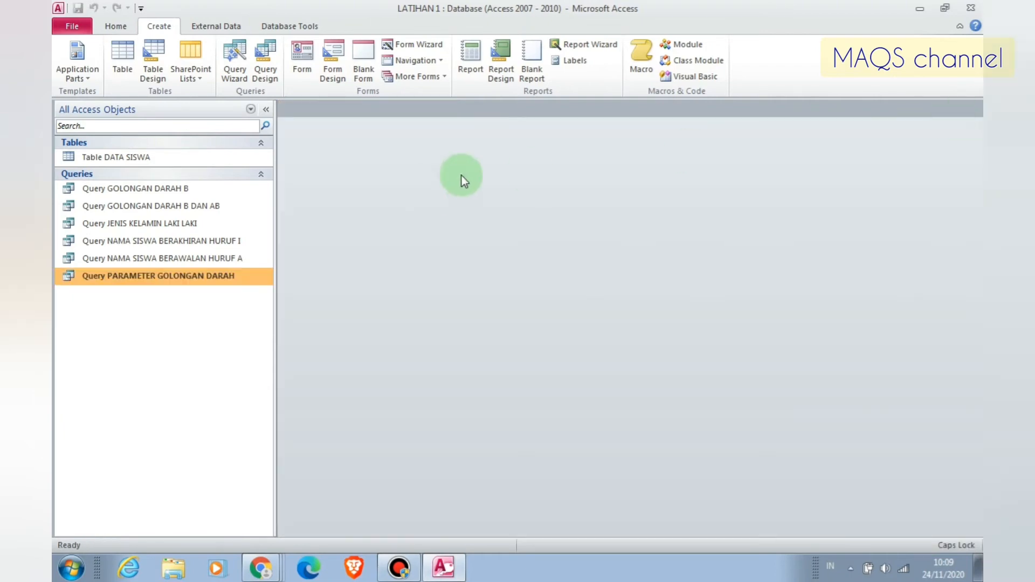
# Run Query PARAMETER GOLONGAN DARAH with the value B, close its results, then reopen the parameter prompt and cancel it
pyautogui.doubleClick(222, 277)
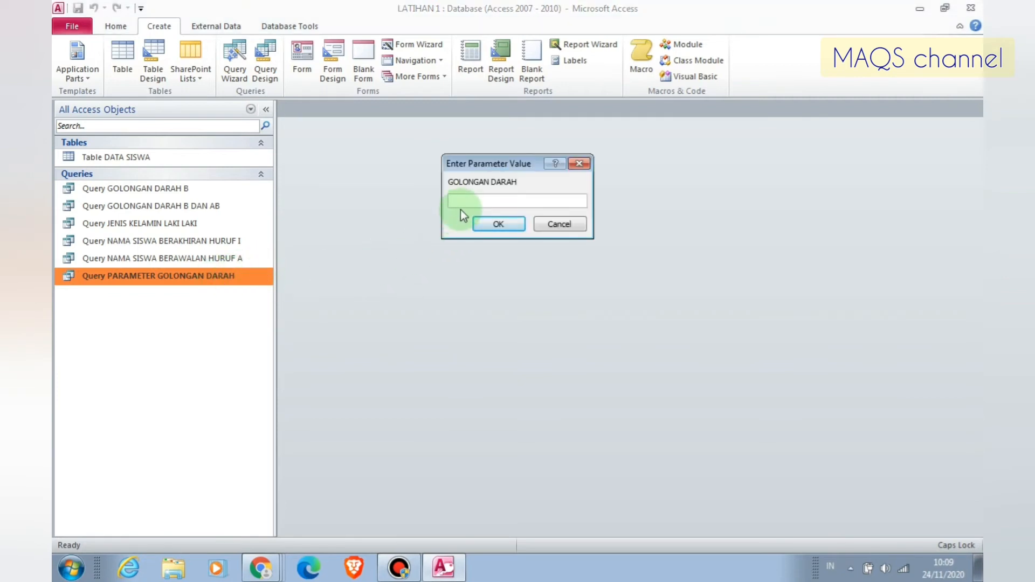
pyautogui.write('B')
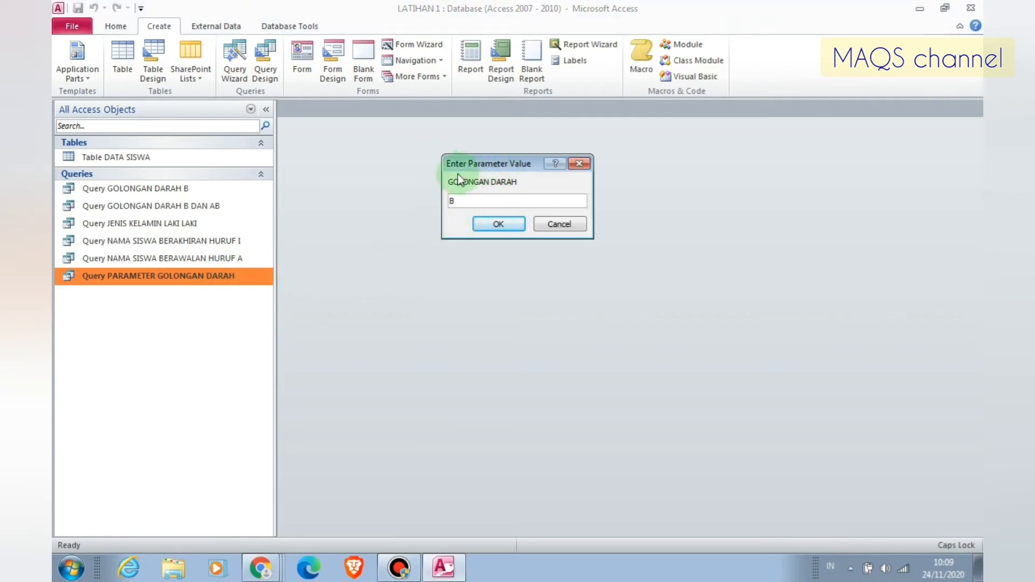
pyautogui.click(488, 223)
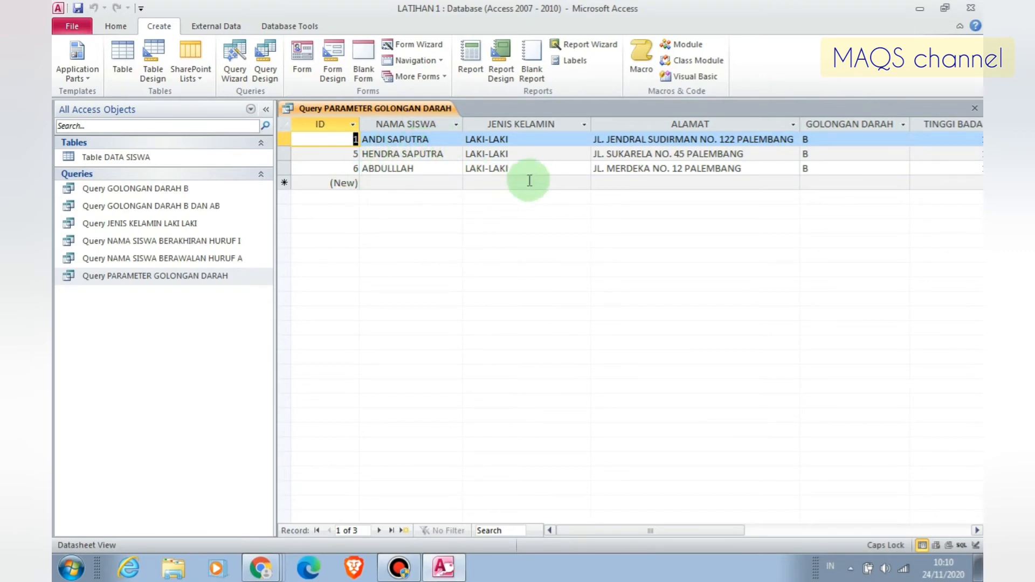
pyautogui.click(975, 108)
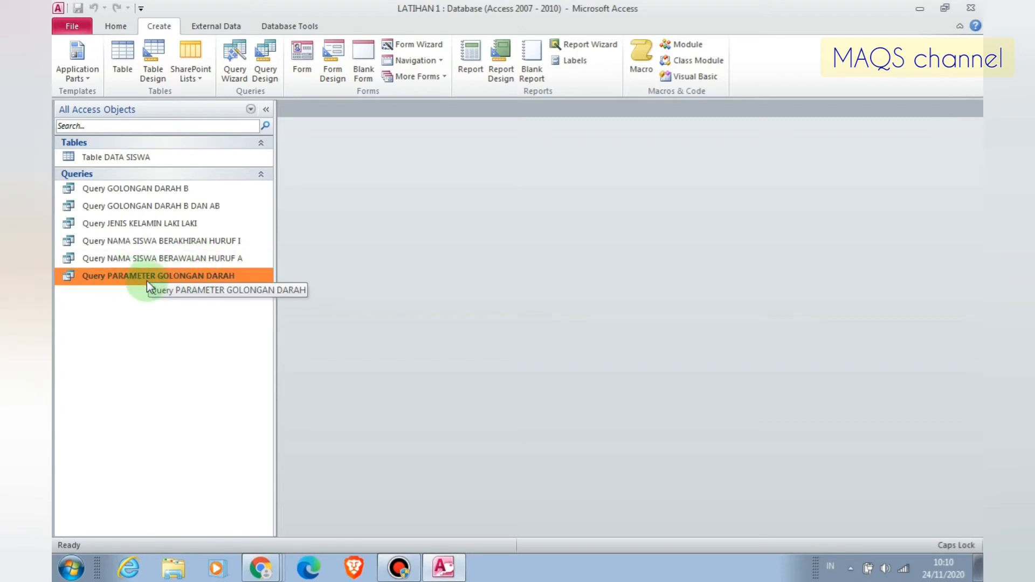
pyautogui.doubleClick(228, 276)
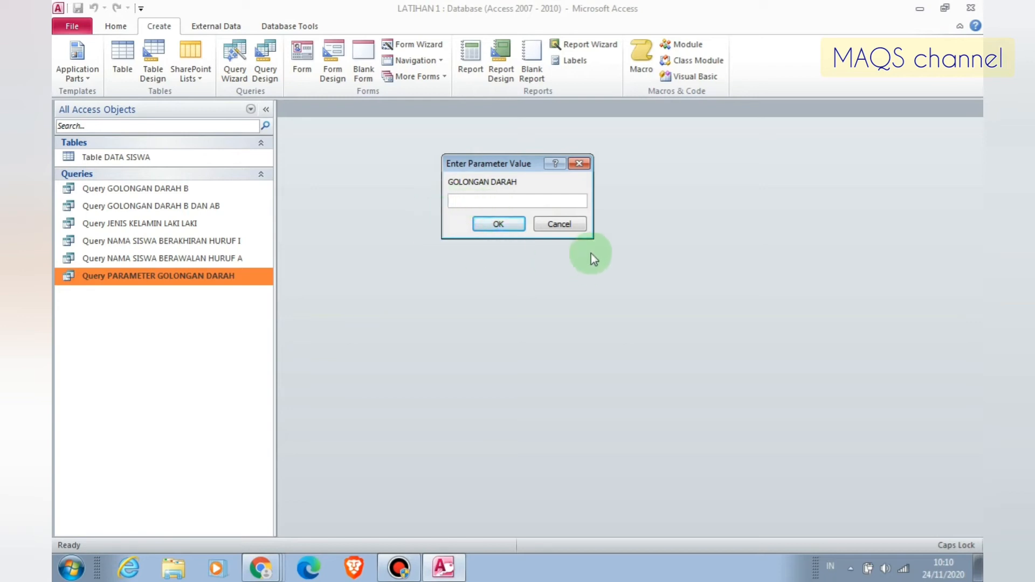
pyautogui.click(545, 225)
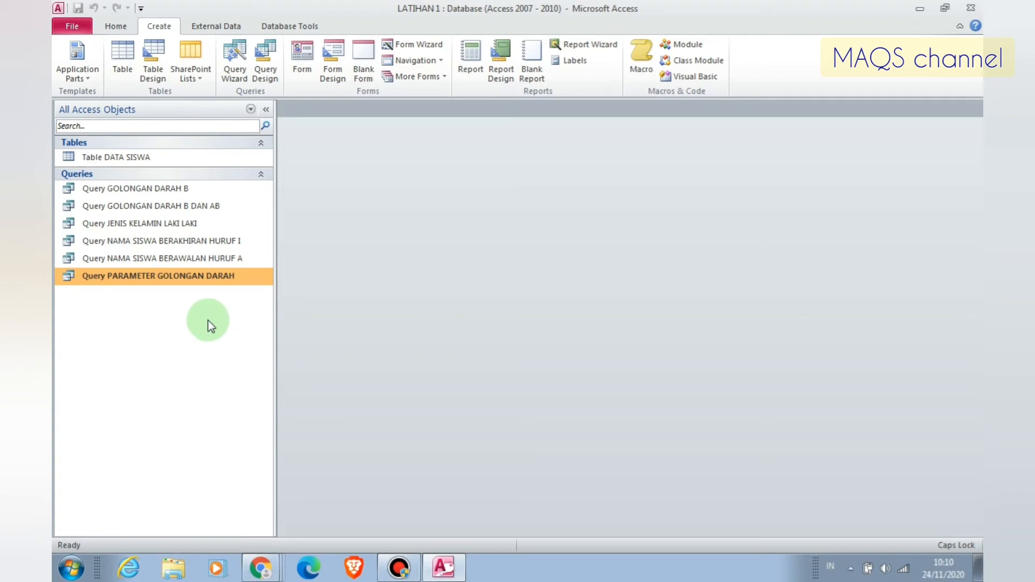
# Create a new query in Design View based on Table DATA SISWA and add all its fields to the design grid
pyautogui.click(270, 58)
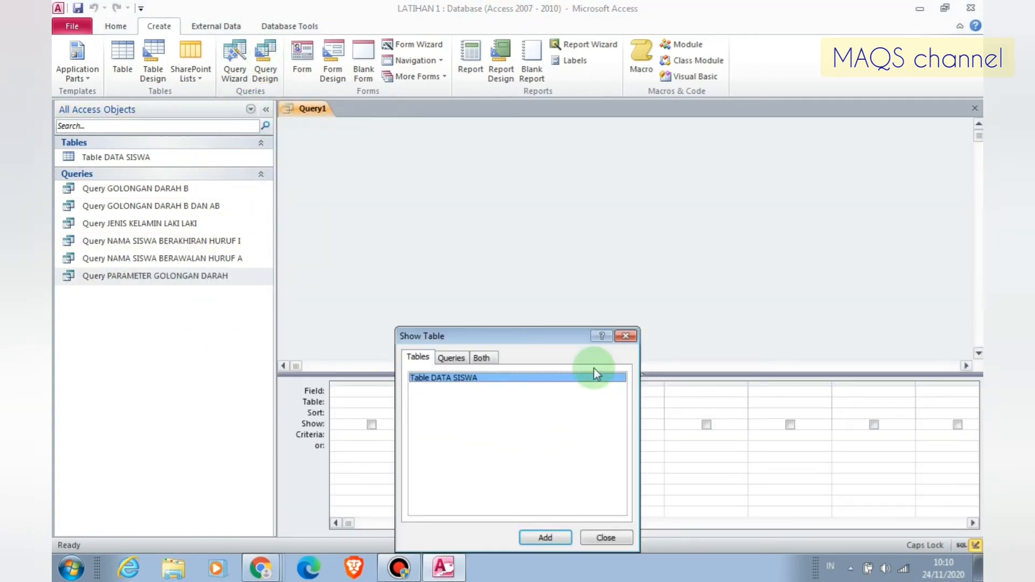
pyautogui.moveTo(538, 338); pyautogui.dragTo(587, 190)
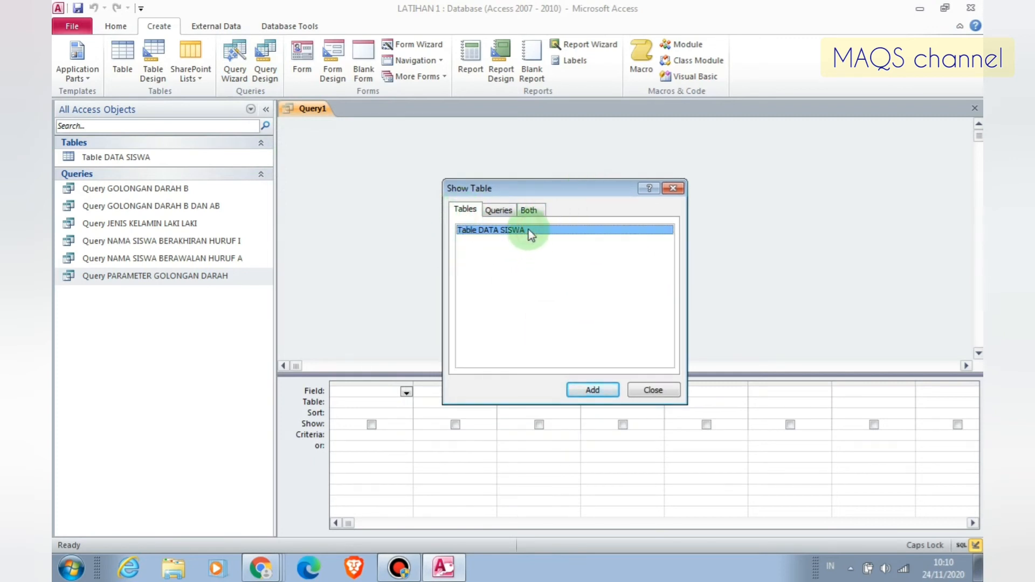
pyautogui.click(593, 390)
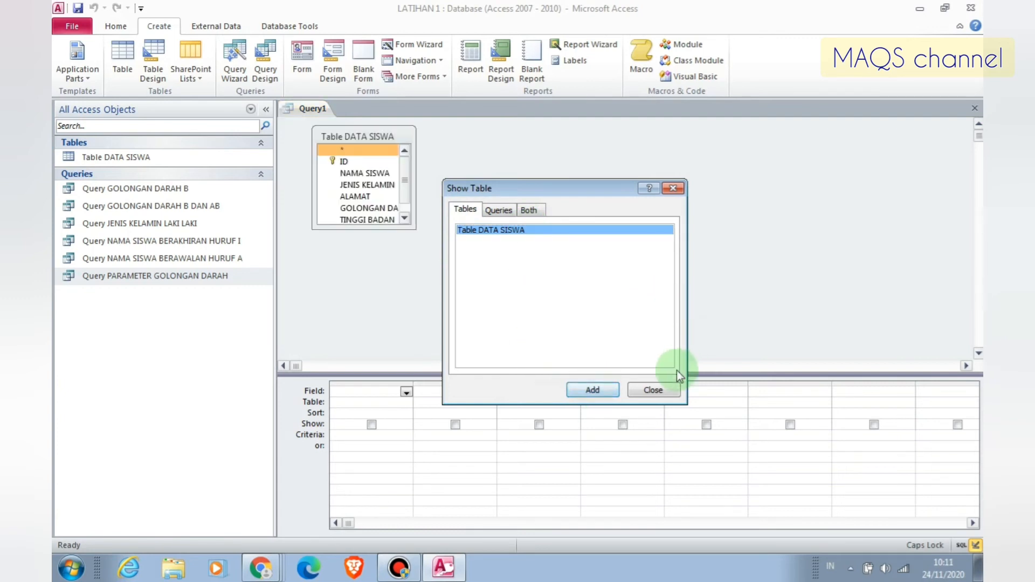
pyautogui.click(655, 391)
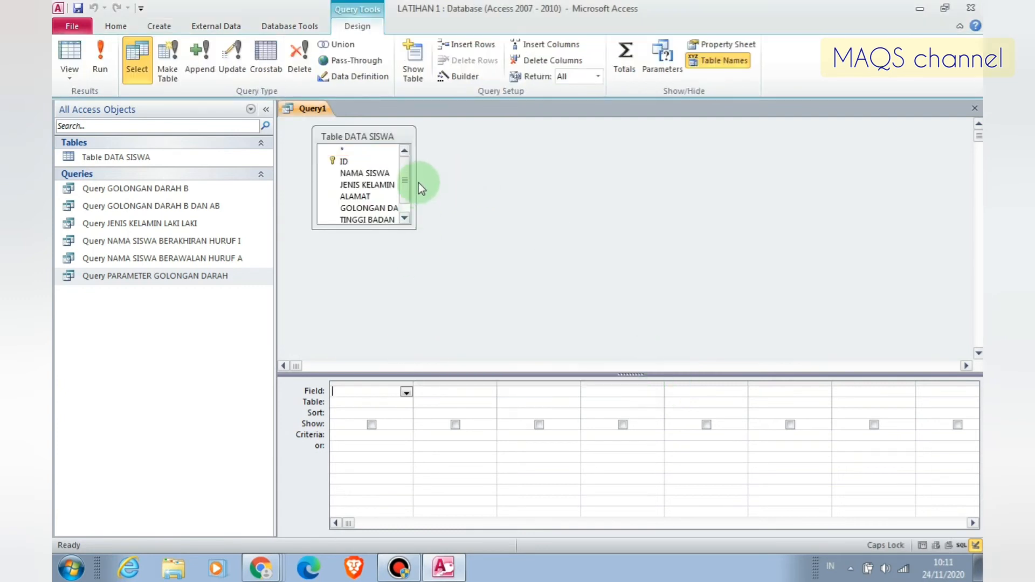
pyautogui.doubleClick(389, 135)
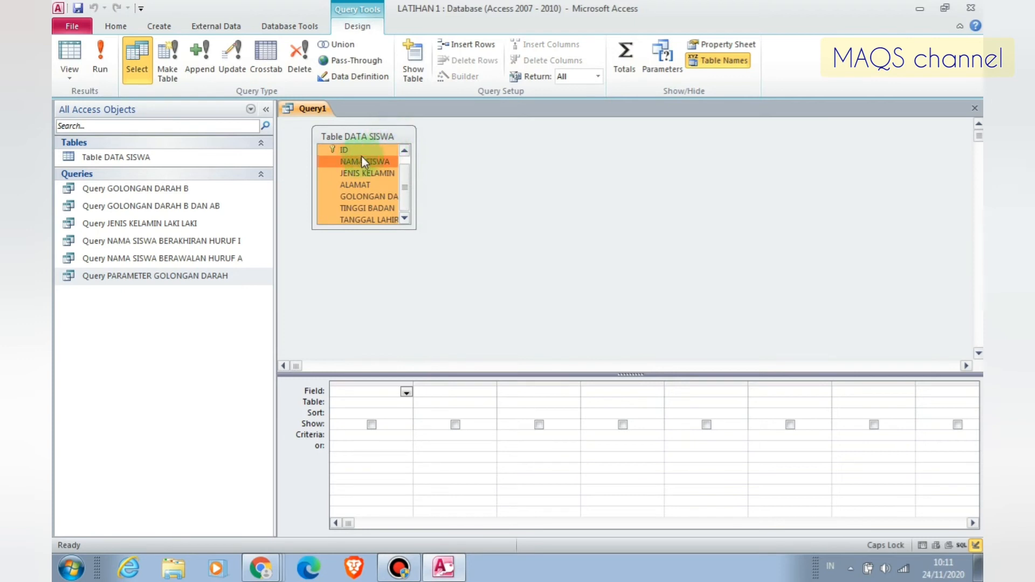
pyautogui.moveTo(344, 161); pyautogui.dragTo(363, 399)
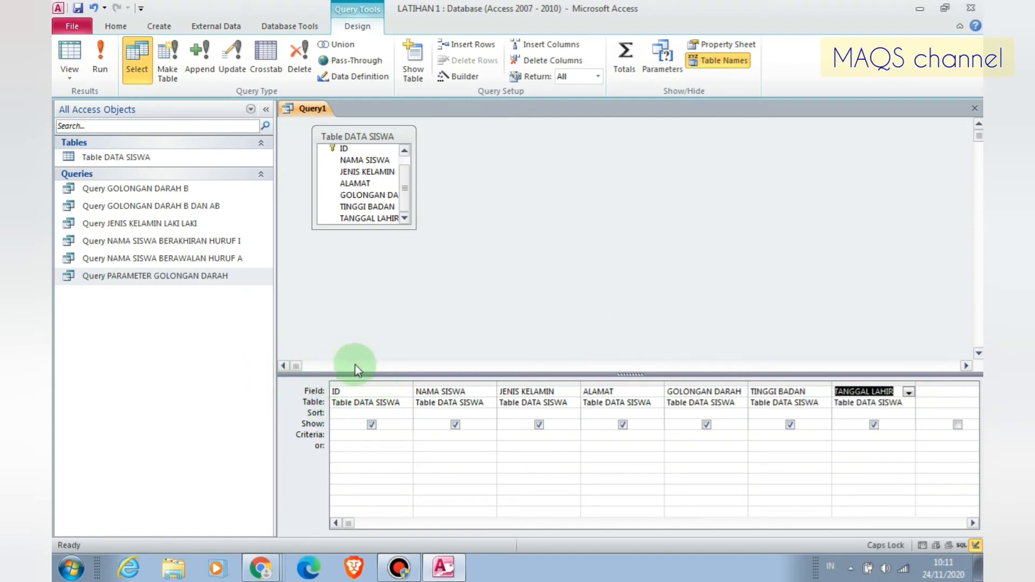
# Set the criterion of the ID field to the parameter [ID]
pyautogui.click(344, 434)
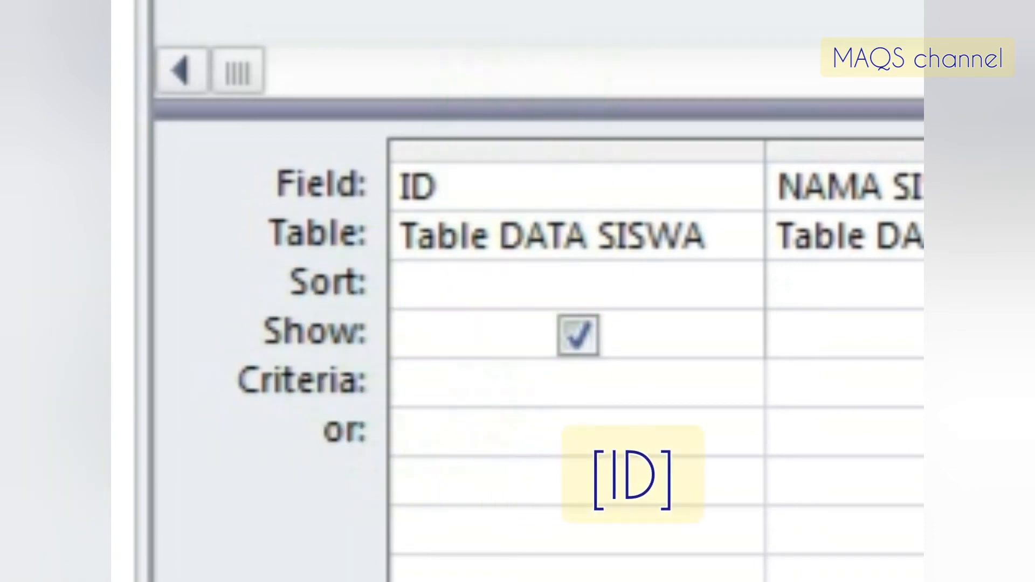
pyautogui.write('[')
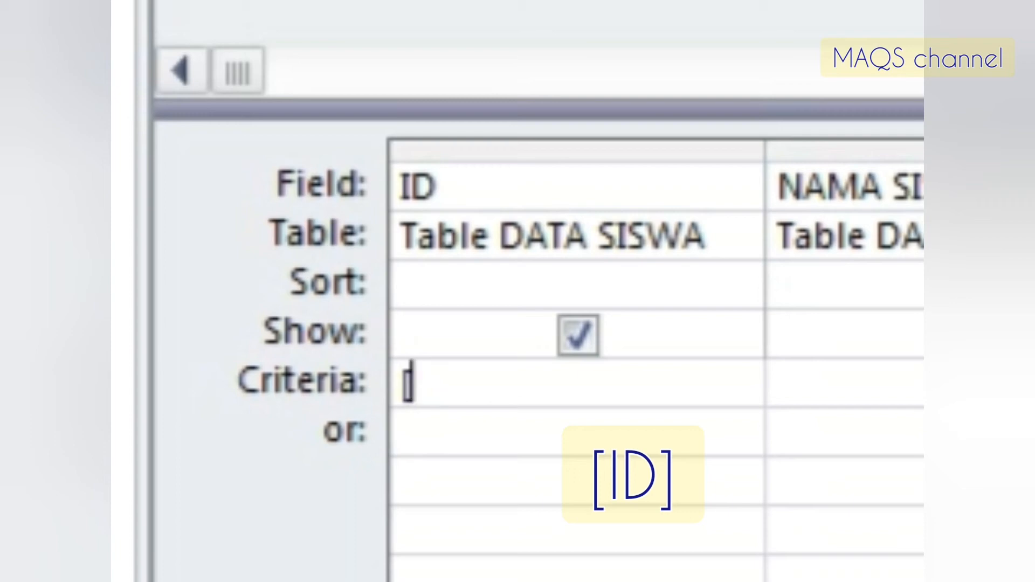
pyautogui.write('ID')
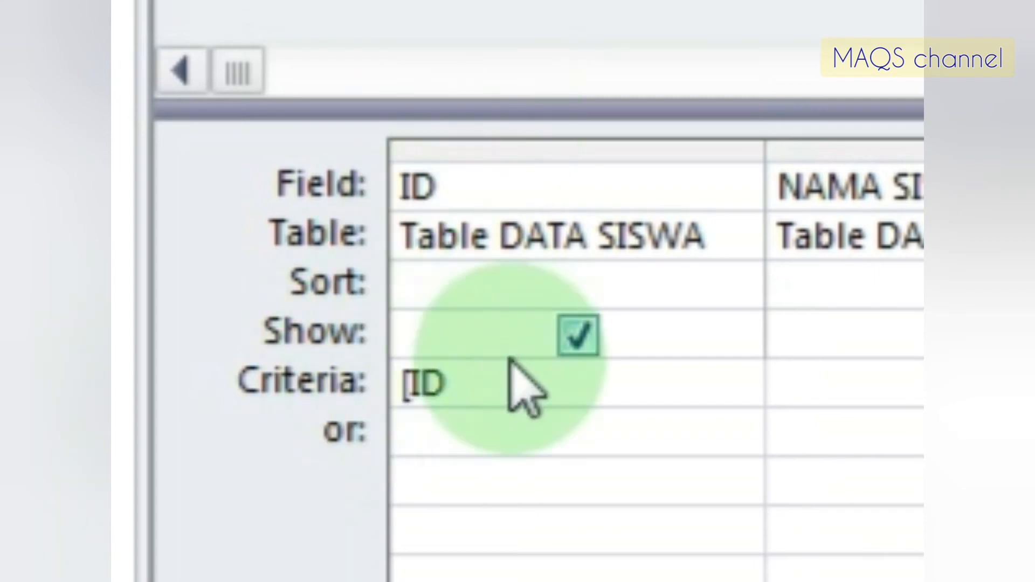
pyautogui.write(']')
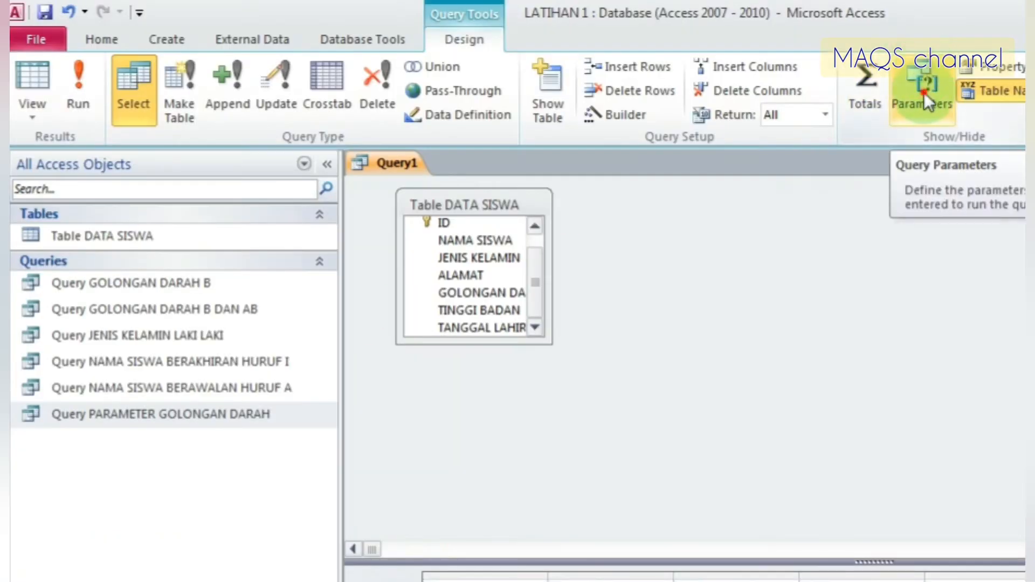
# Define the query parameter ID with the data type Long Integer
pyautogui.click(924, 92)
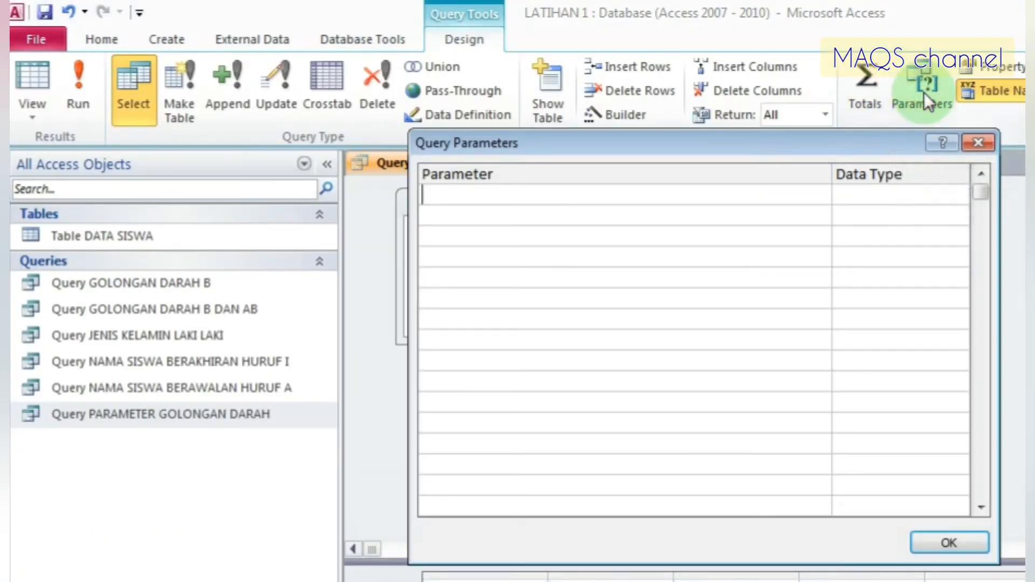
pyautogui.click(572, 199)
pyautogui.write('ID')
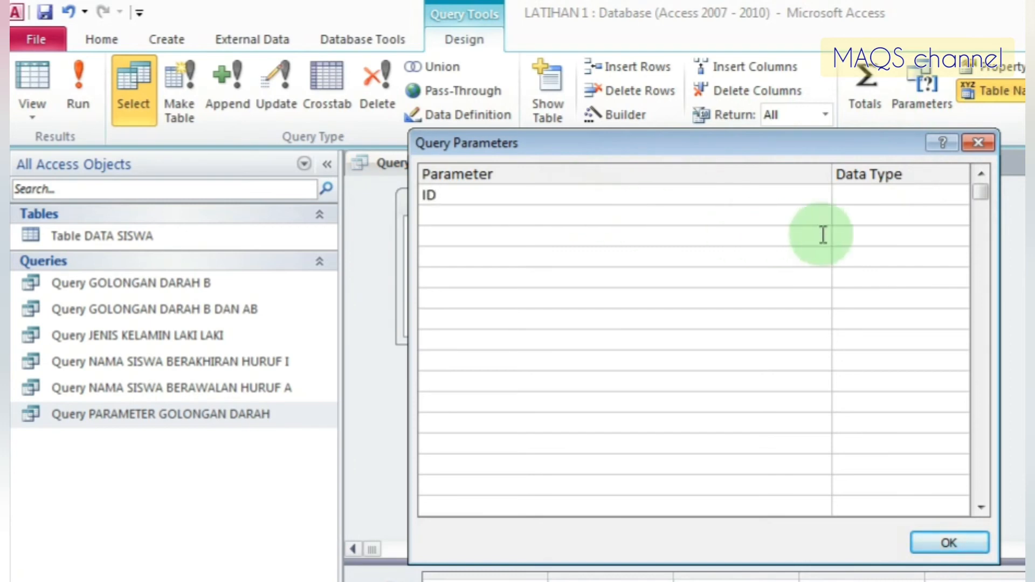
pyautogui.click(869, 201)
pyautogui.write('Text')
pyautogui.click(957, 196)
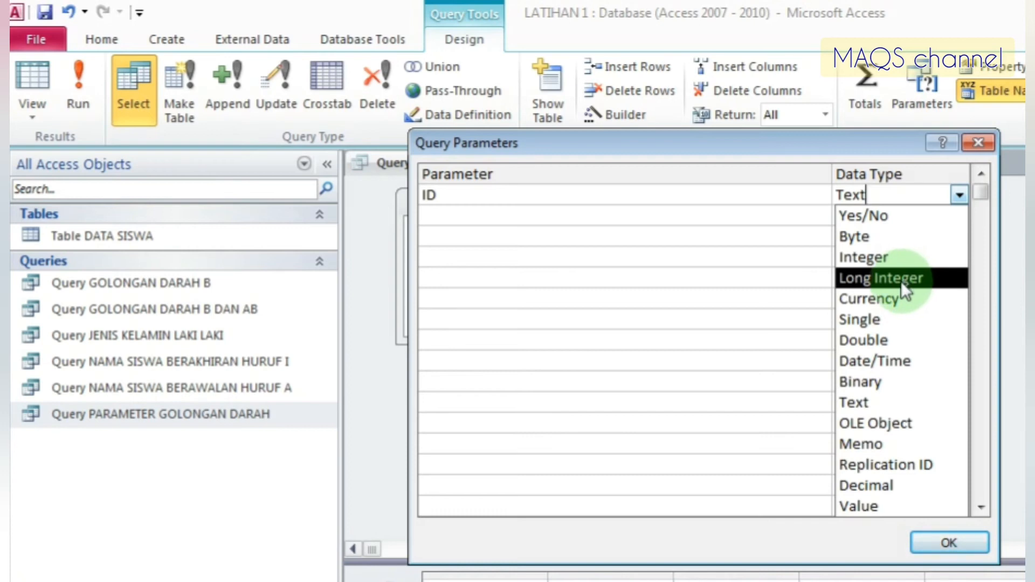
pyautogui.click(933, 281)
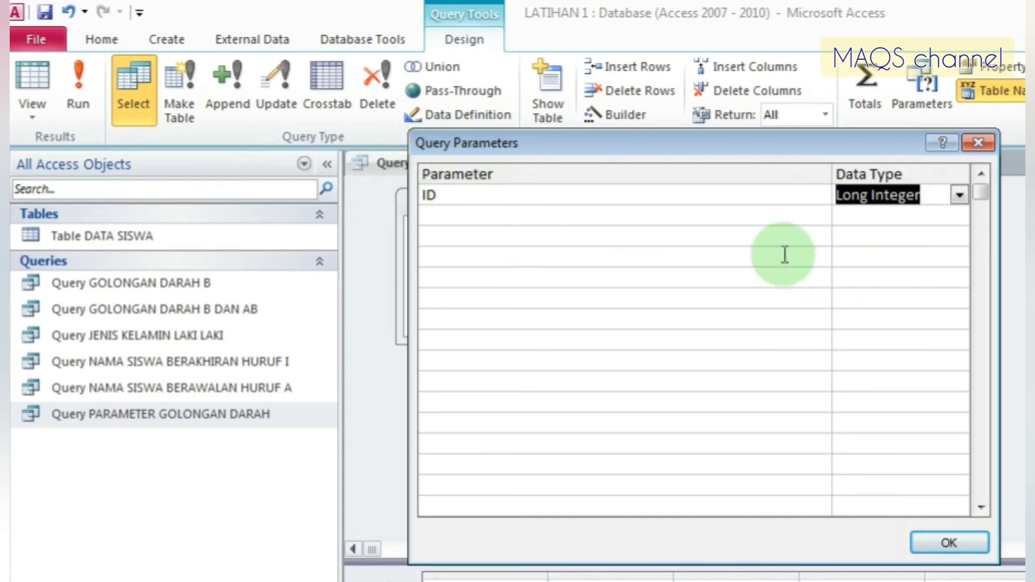
pyautogui.click(924, 545)
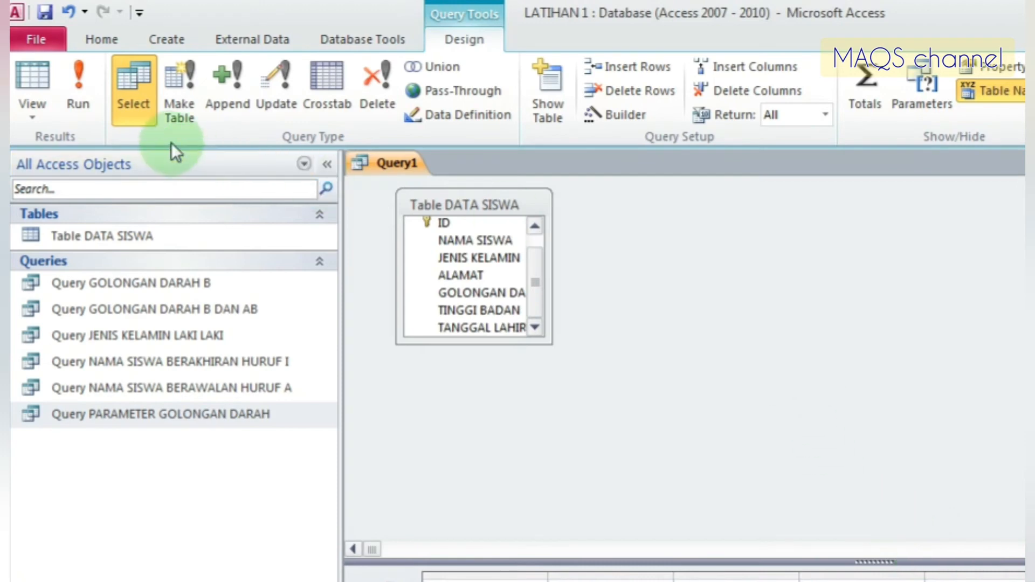
# Run the new query with the ID value 3 to check its result, and return to Design View
pyautogui.click(79, 114)
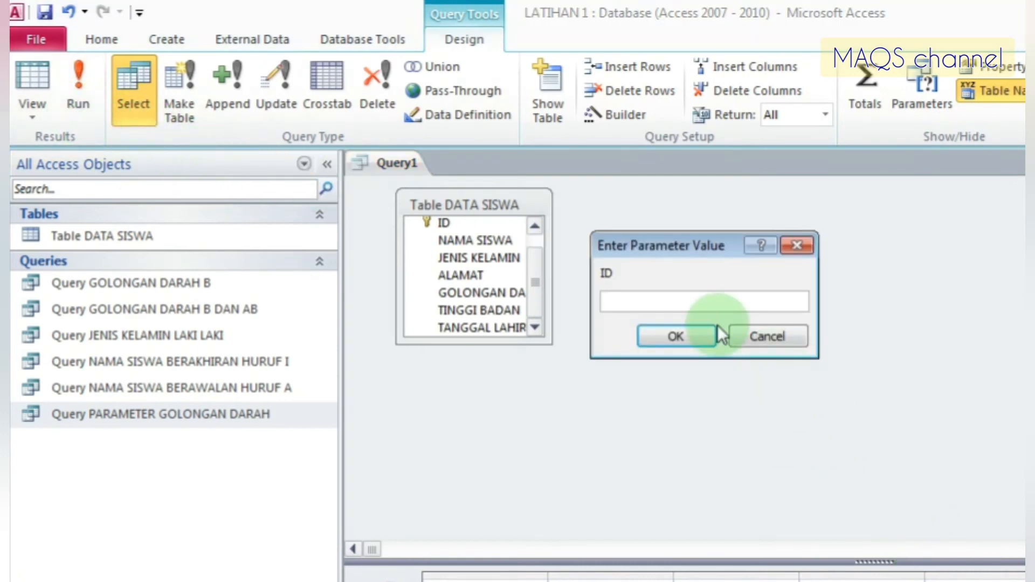
pyautogui.moveTo(700, 248); pyautogui.dragTo(784, 248)
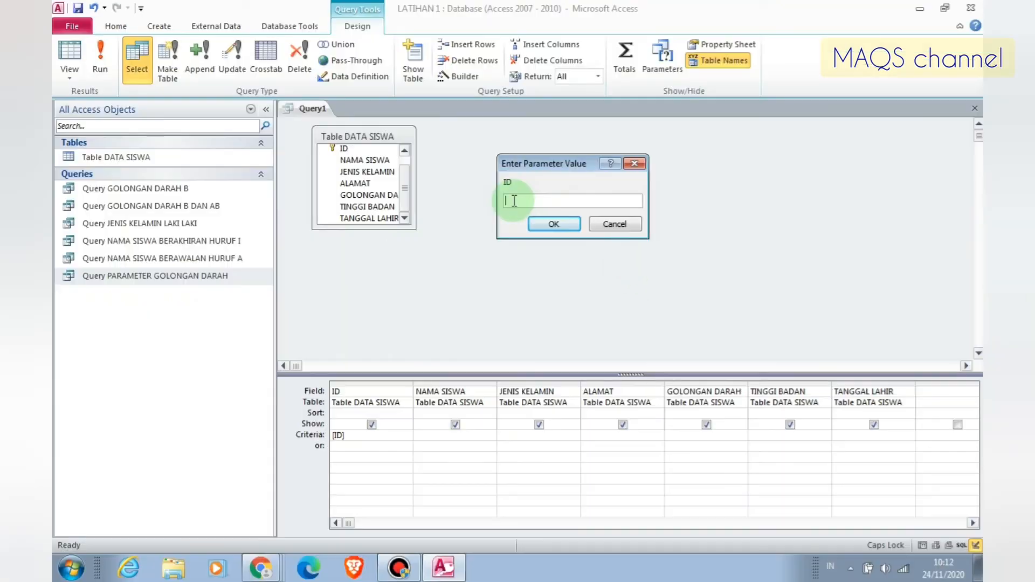
pyautogui.click(700, 301)
pyautogui.write('3')
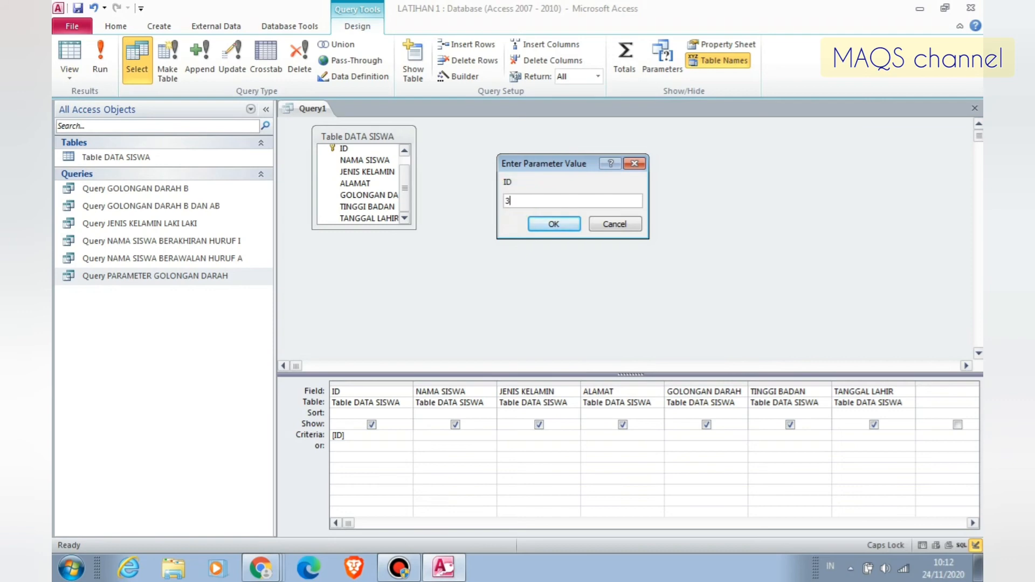
pyautogui.click(514, 204)
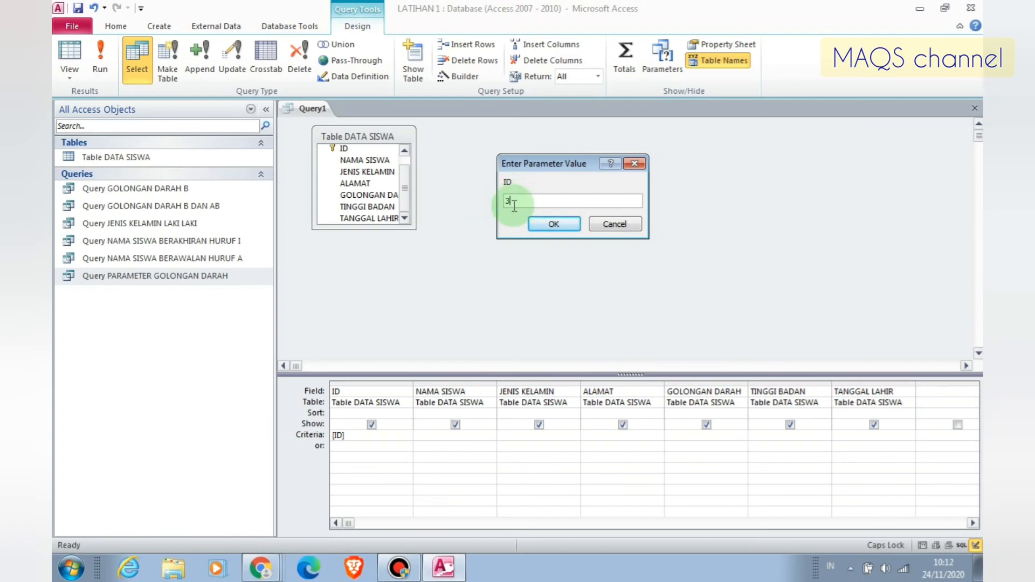
pyautogui.click(539, 223)
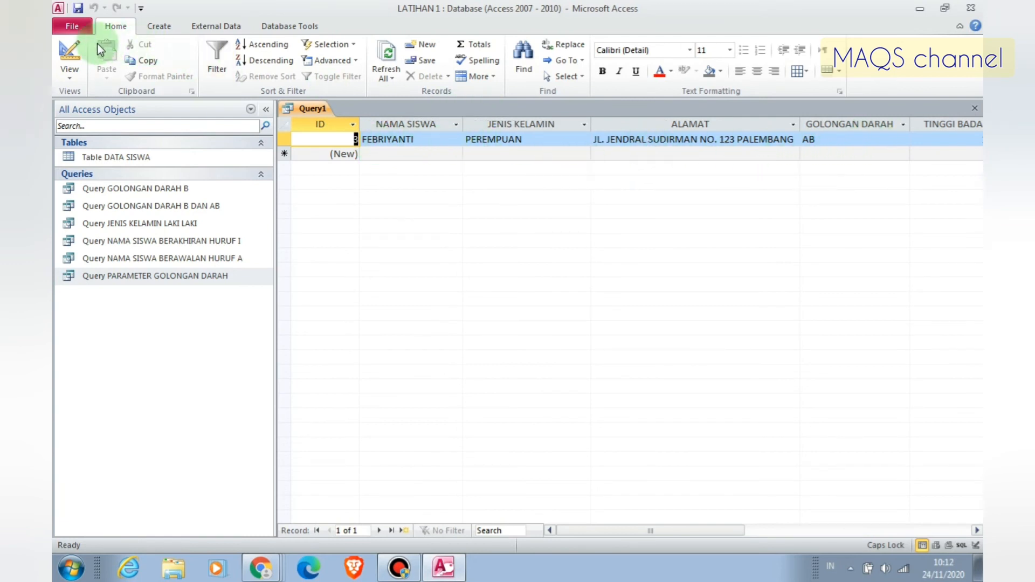
pyautogui.click(70, 49)
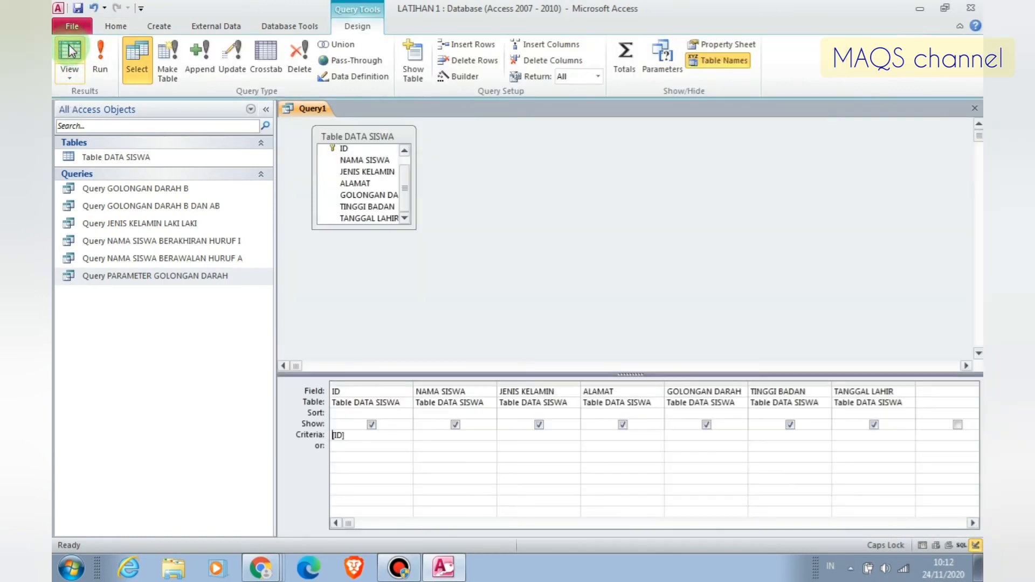
# Save the query as Query PARAMETER ID and close it
pyautogui.click(78, 9)
pyautogui.click(495, 195)
pyautogui.press('BackSpace')
pyautogui.write('PARAMETER ID')
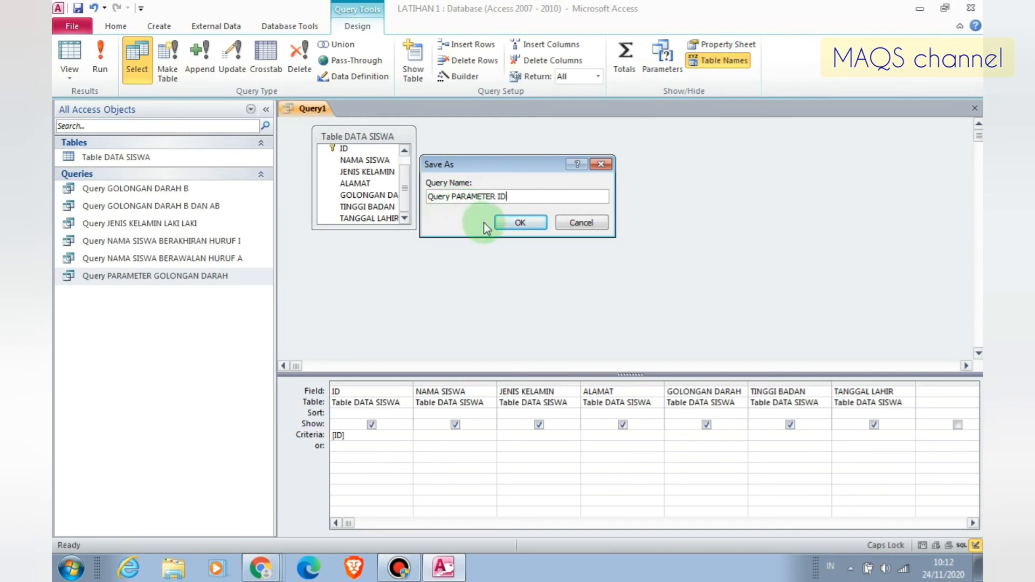
pyautogui.click(503, 223)
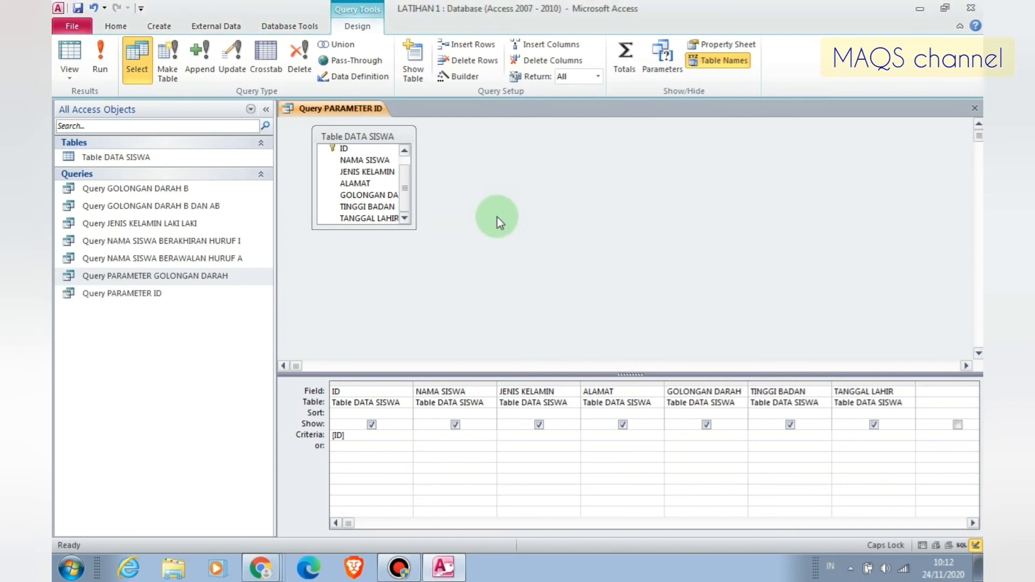
pyautogui.click(975, 108)
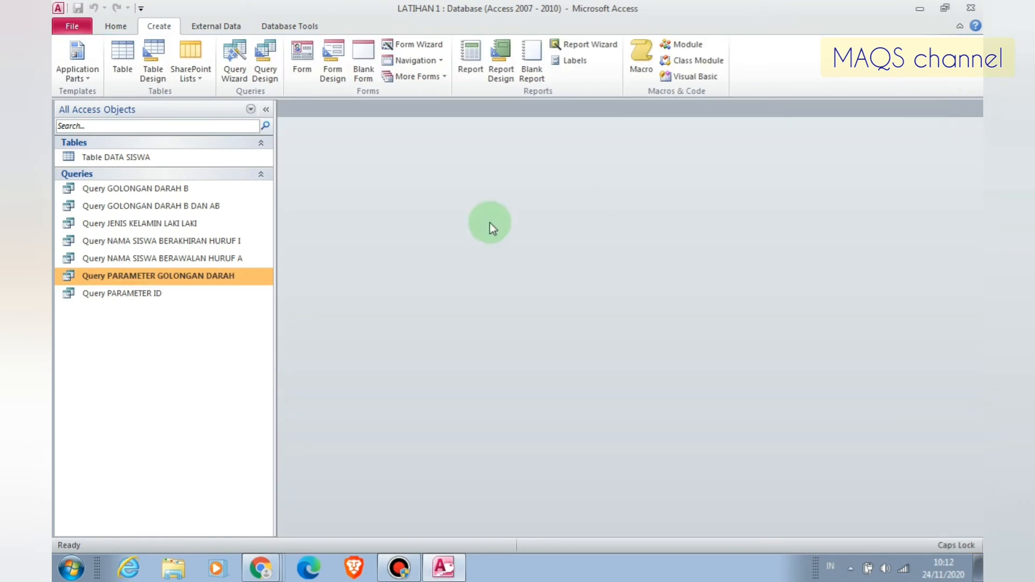
# Run the saved Query PARAMETER ID with the ID value 5 and close its results
pyautogui.click(117, 296)
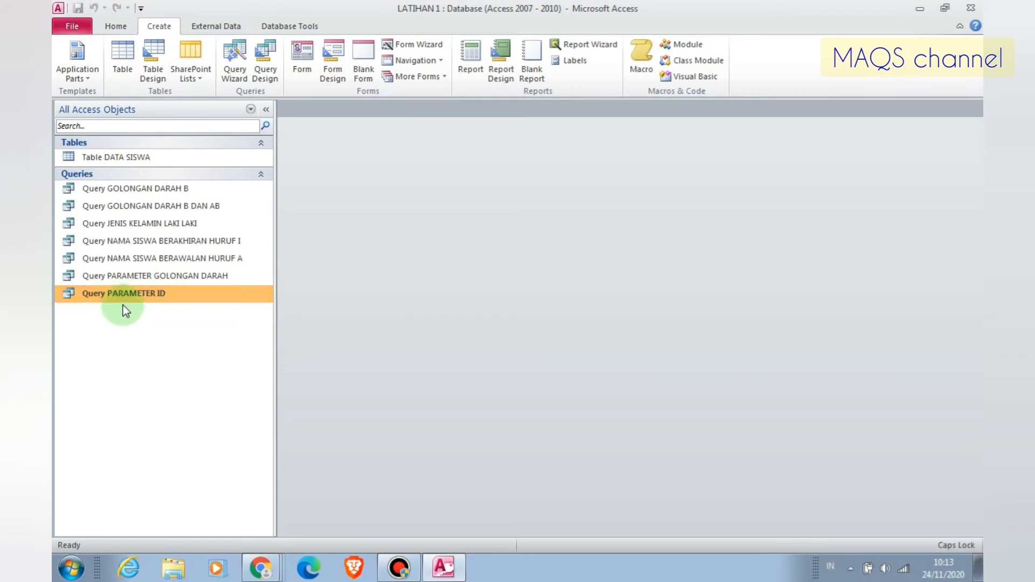
pyautogui.doubleClick(217, 294)
pyautogui.moveTo(479, 168); pyautogui.dragTo(593, 201)
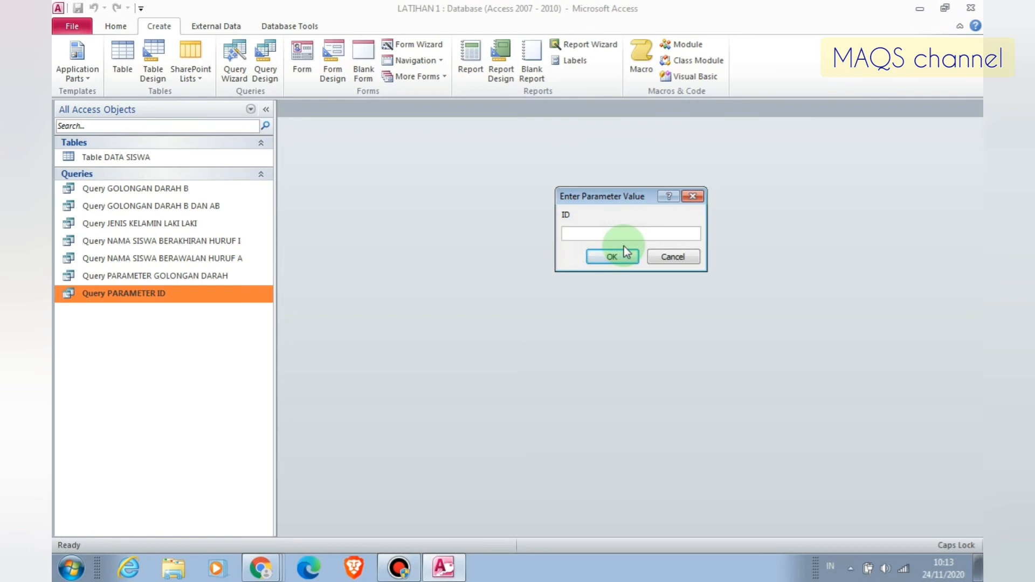
pyautogui.write('5')
pyautogui.click(625, 254)
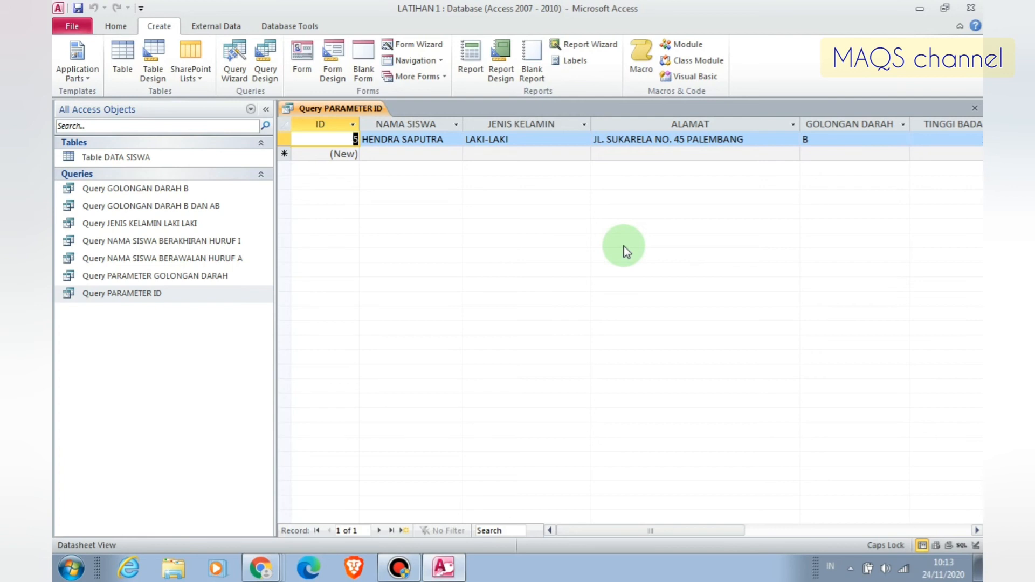
pyautogui.click(975, 108)
# Run Query PARAMETER ID with the ID value 2 and close its results
pyautogui.doubleClick(189, 298)
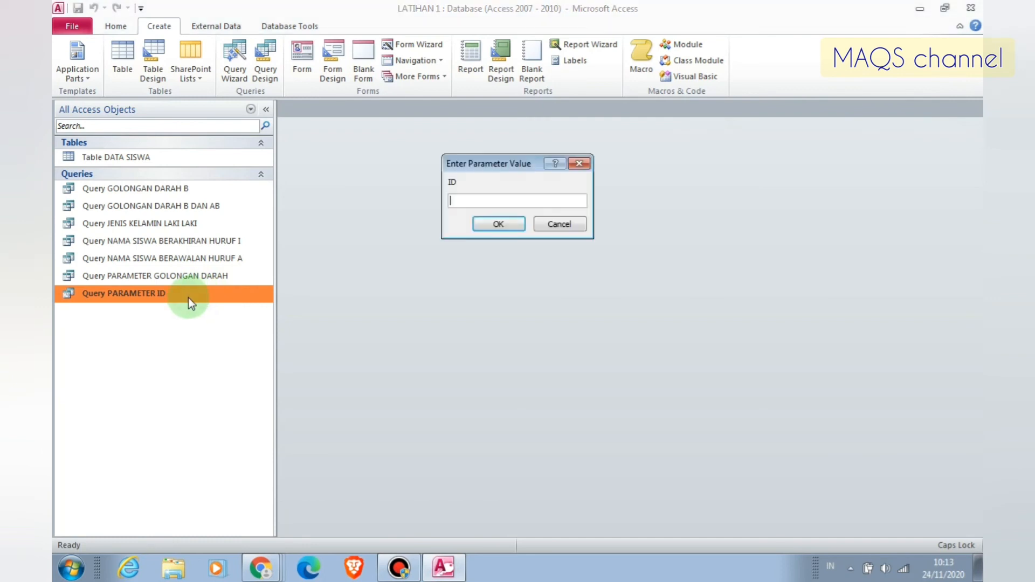
pyautogui.write('2')
pyautogui.click(499, 224)
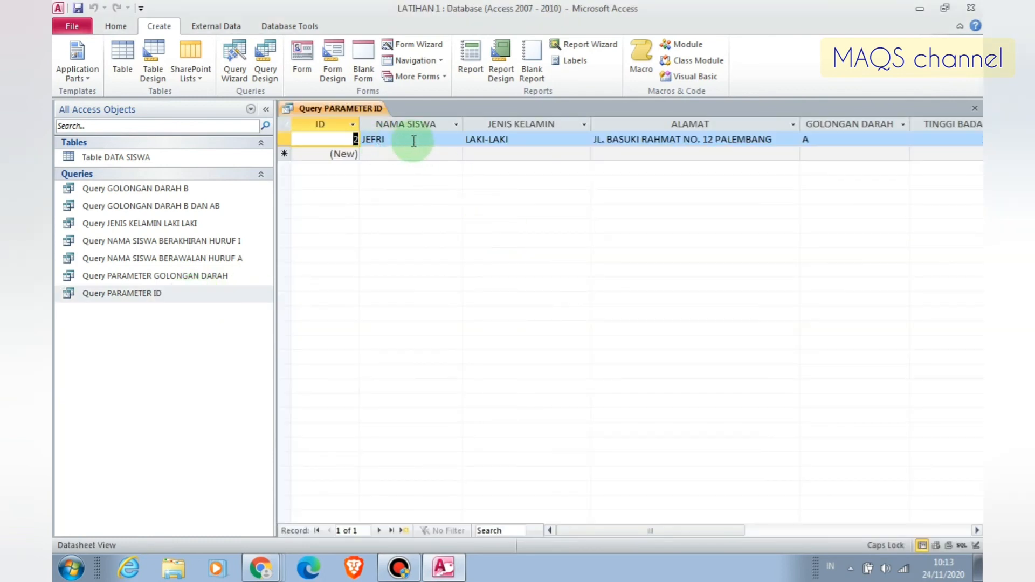
pyautogui.click(974, 108)
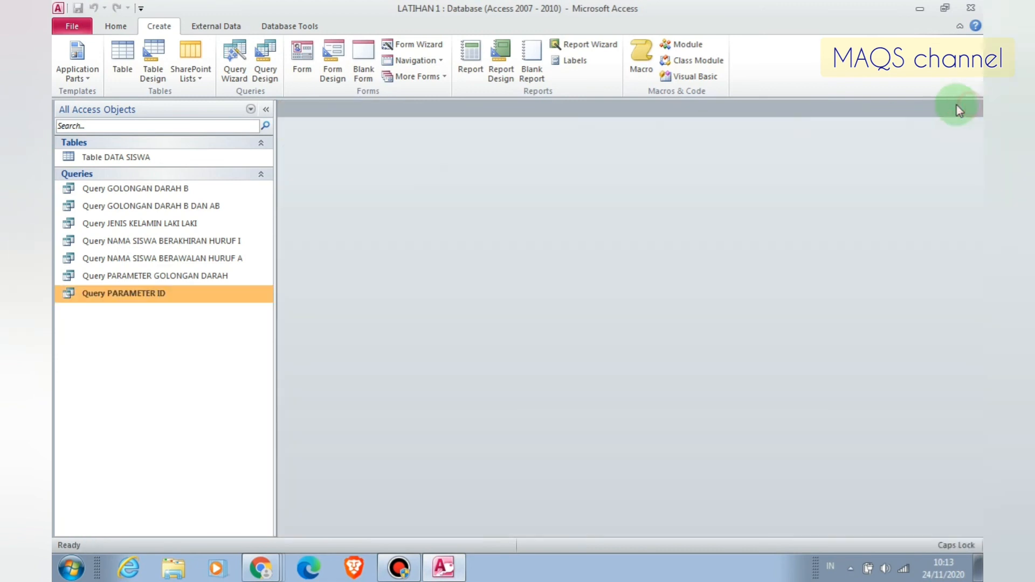
# Run Query PARAMETER ID with the ID value 6 and close its results
pyautogui.doubleClick(185, 293)
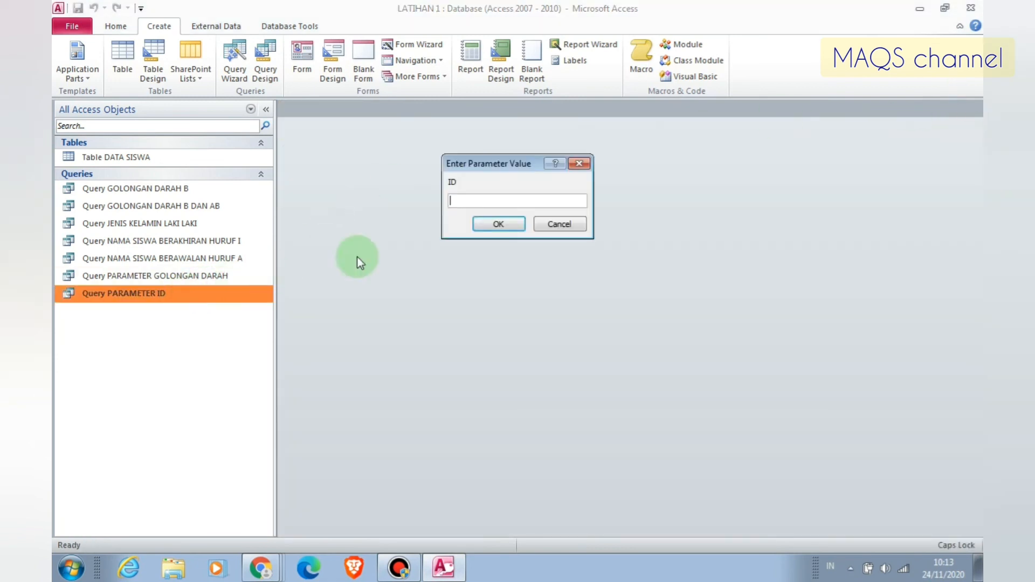
pyautogui.write('6')
pyautogui.click(470, 232)
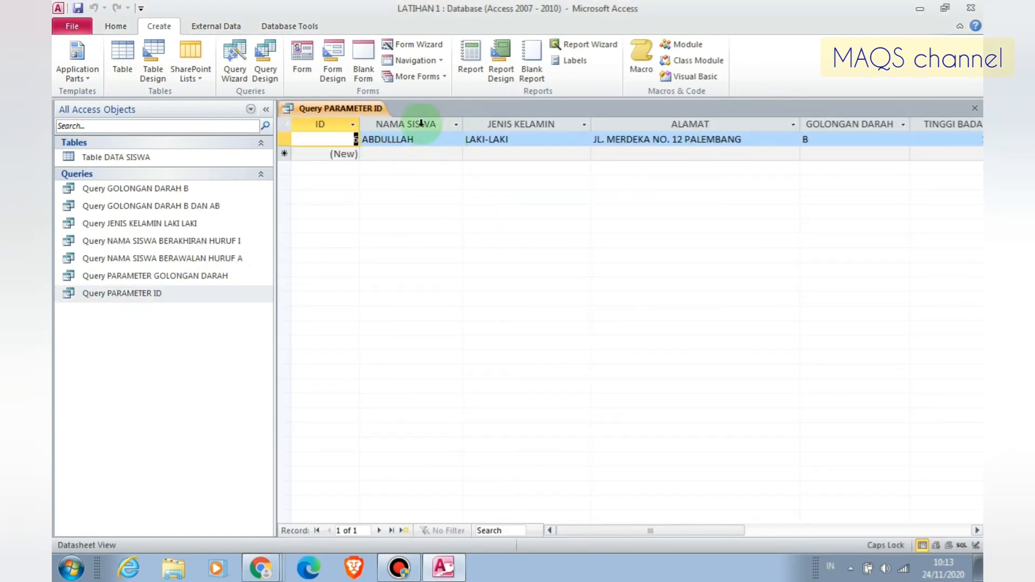
pyautogui.click(974, 108)
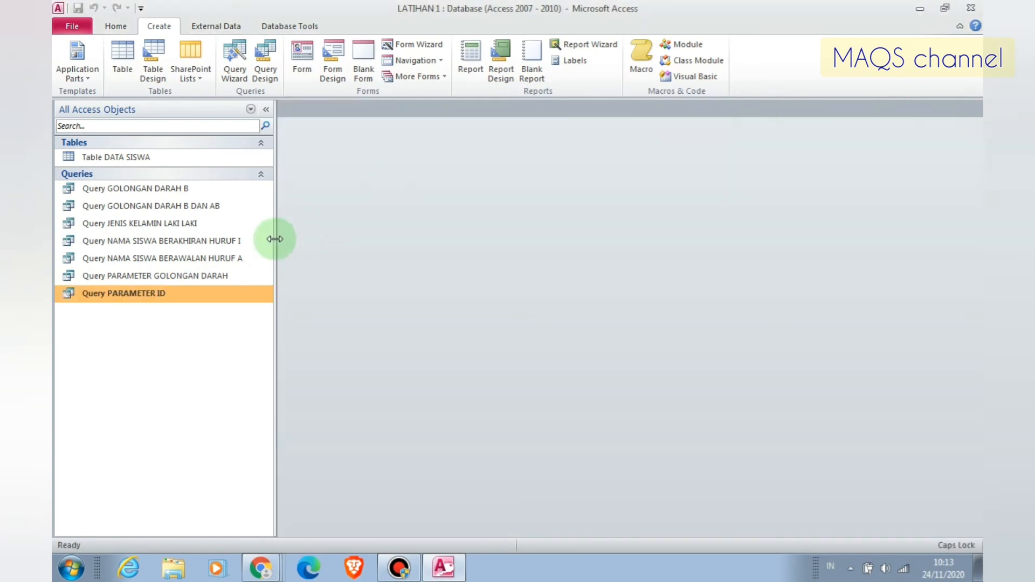
# Run Query PARAMETER ID with the ID value 9 and close its results
pyautogui.doubleClick(209, 301)
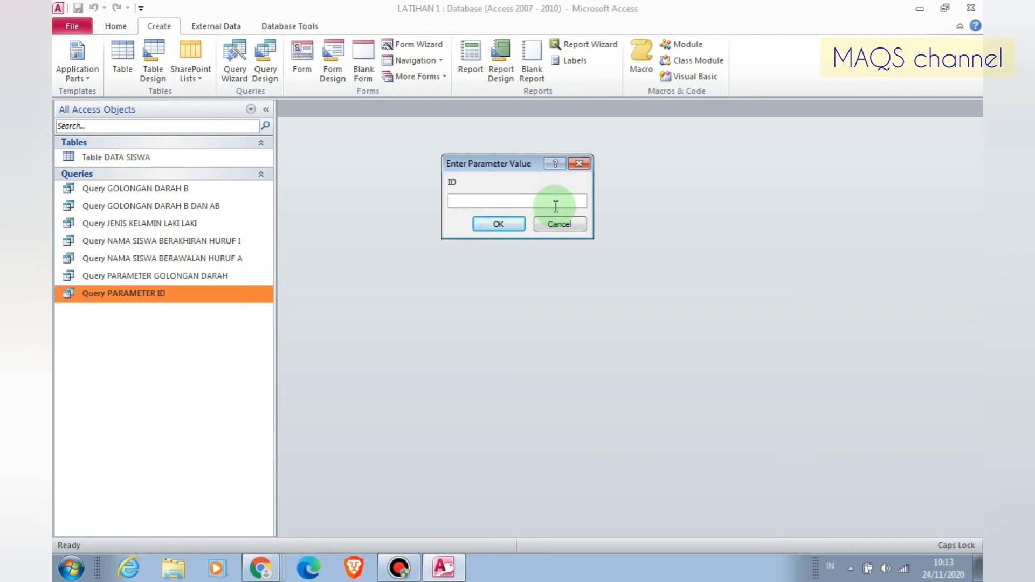
pyautogui.write('9')
pyautogui.click(495, 226)
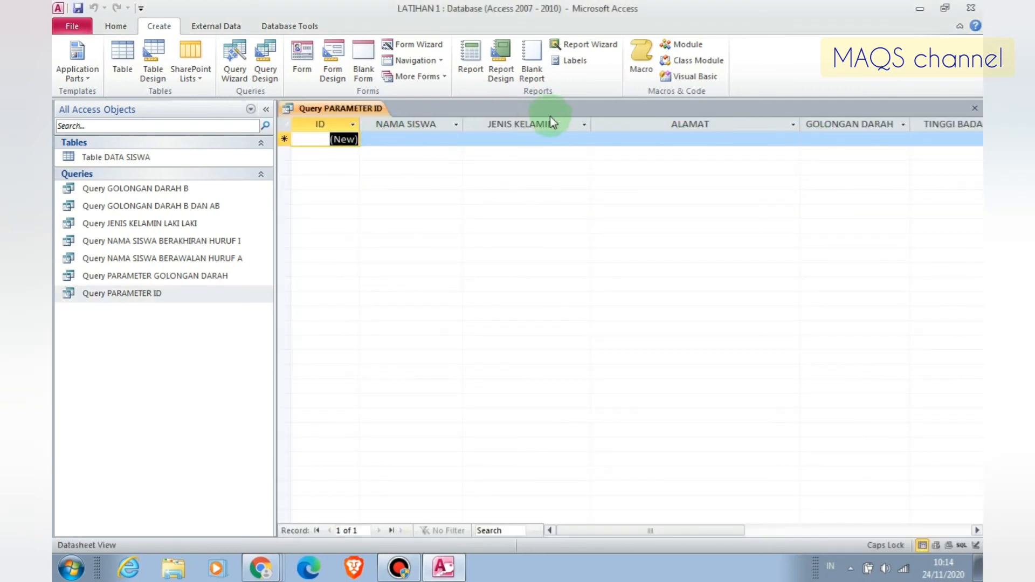
pyautogui.click(974, 109)
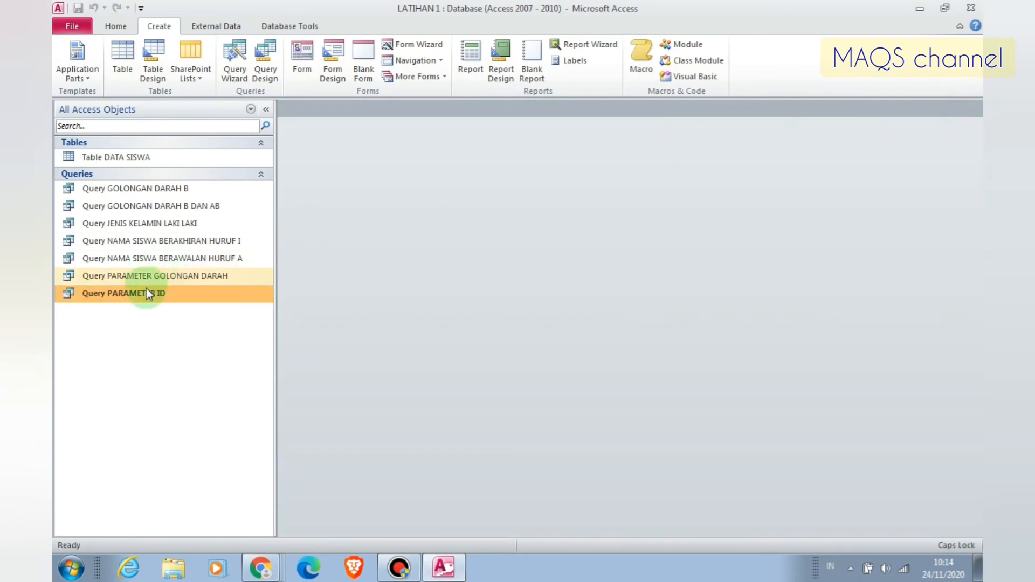
# Try to run Query PARAMETER ID with the text value FDSFS78, and clear the entry
pyautogui.doubleClick(202, 295)
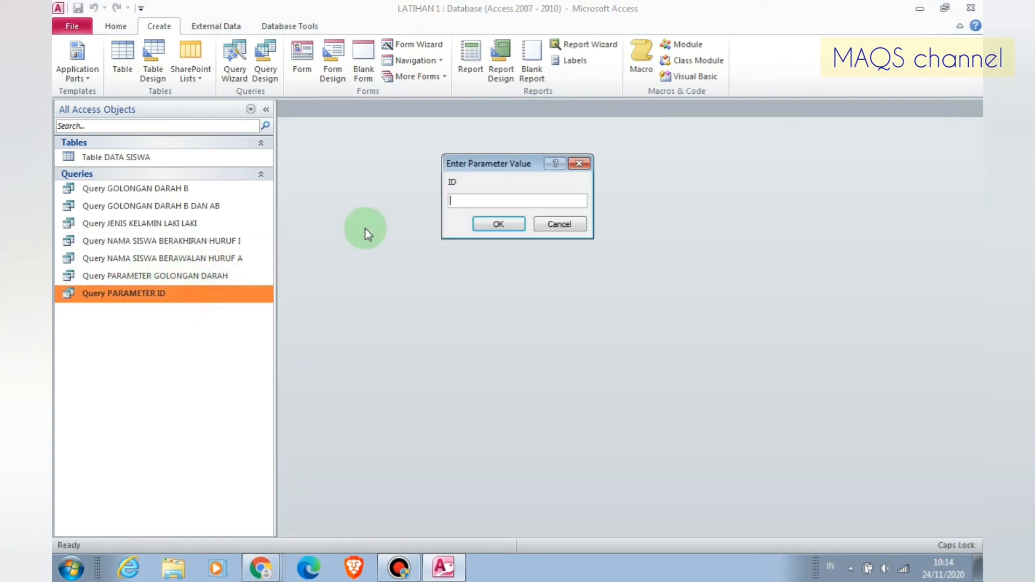
pyautogui.write('FDSFS78')
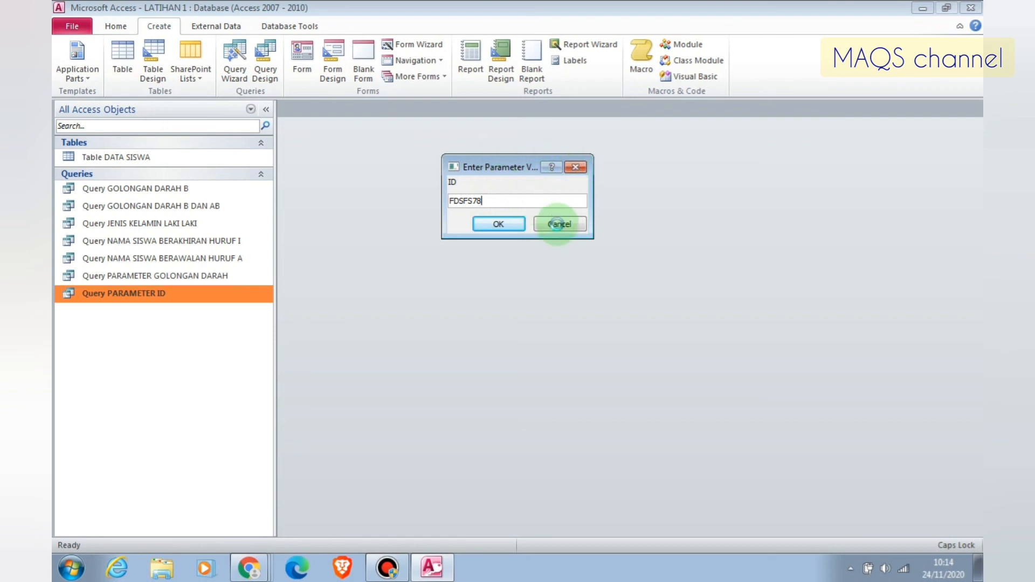
pyautogui.click(546, 226)
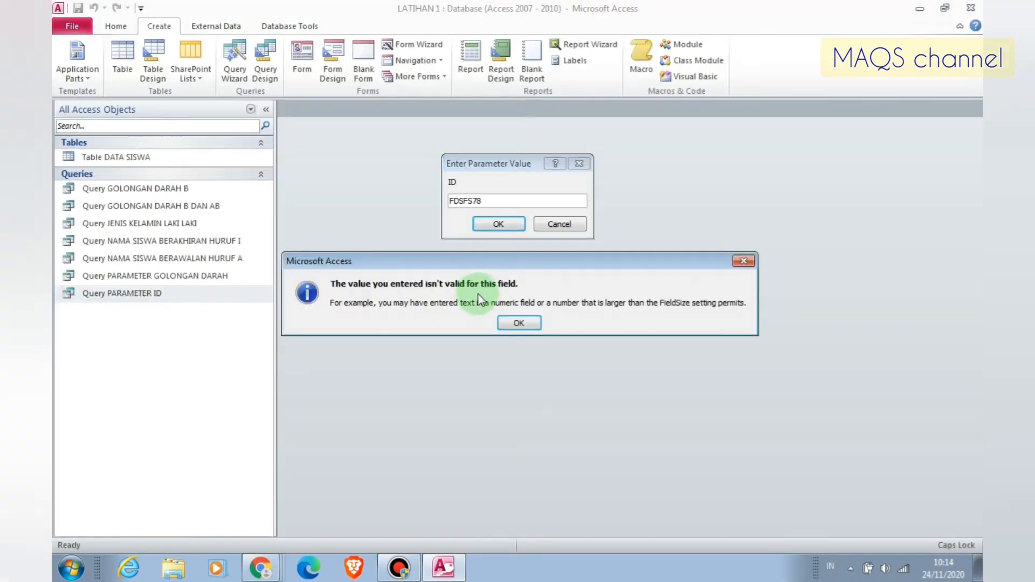
pyautogui.click(519, 324)
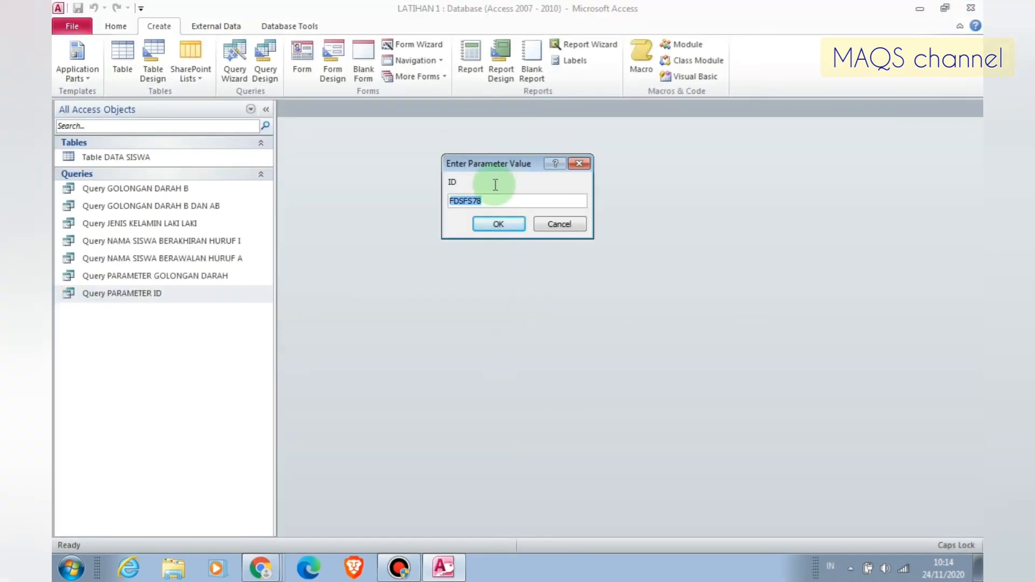
pyautogui.press('BackSpace')
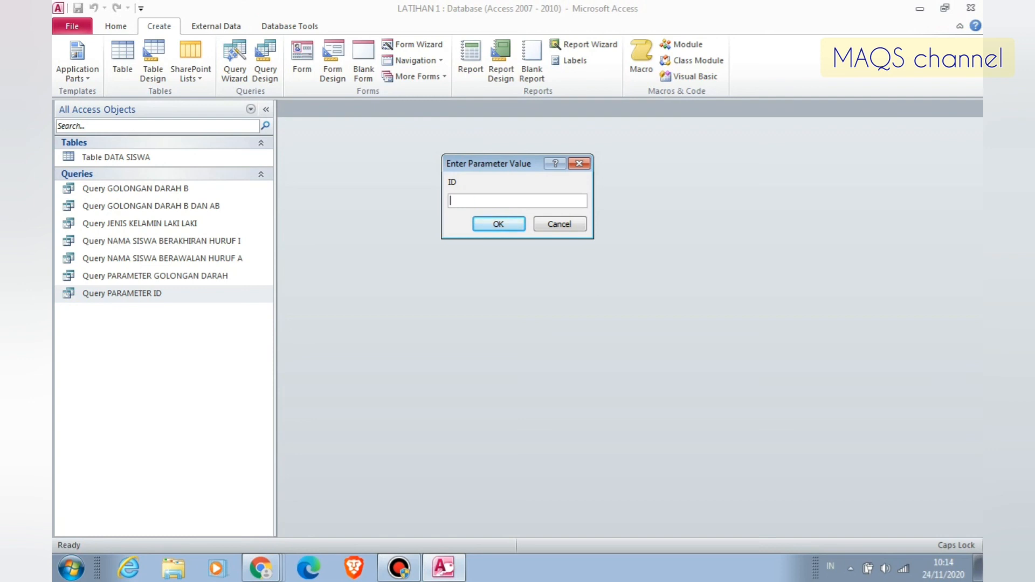
# Enter 34535 as the ID value for Query PARAMETER ID, run it, and close its results
pyautogui.click(473, 198)
pyautogui.write('34535')
pyautogui.press('Return')
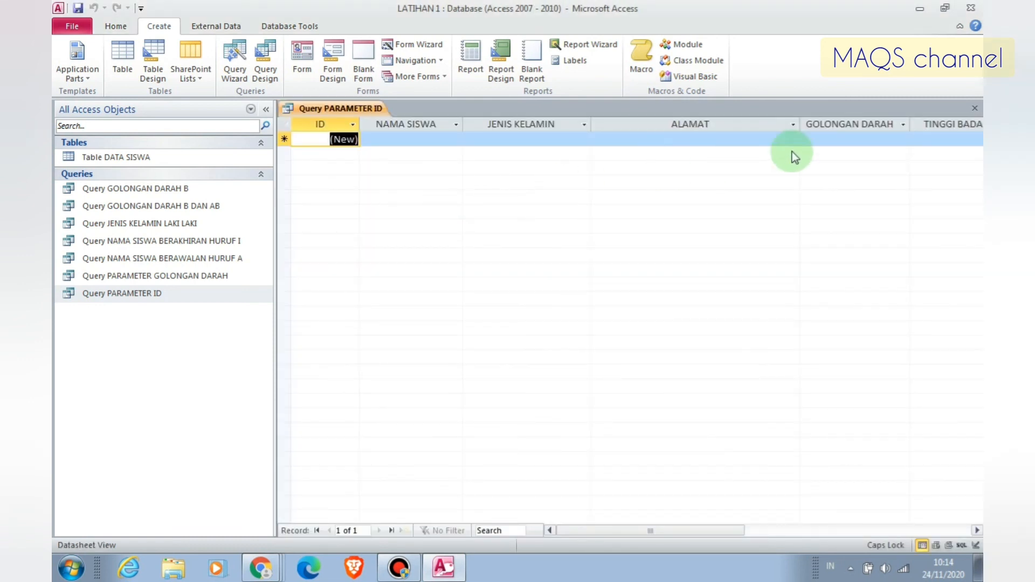
pyautogui.click(974, 108)
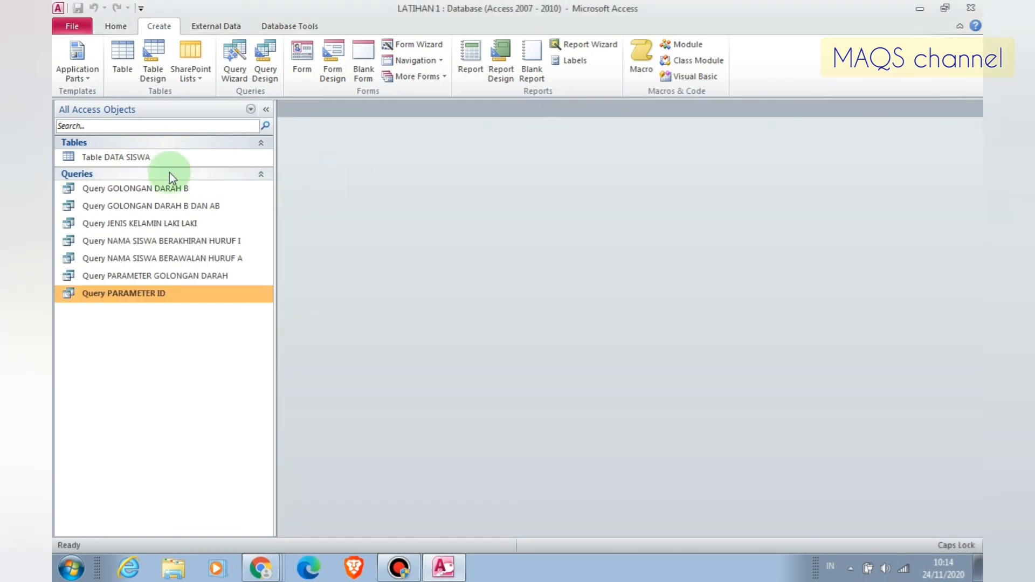
# Review the records in Table DATA SISWA, and run Query PARAMETER ID with the ID value 3, closing both
pyautogui.doubleClick(124, 158)
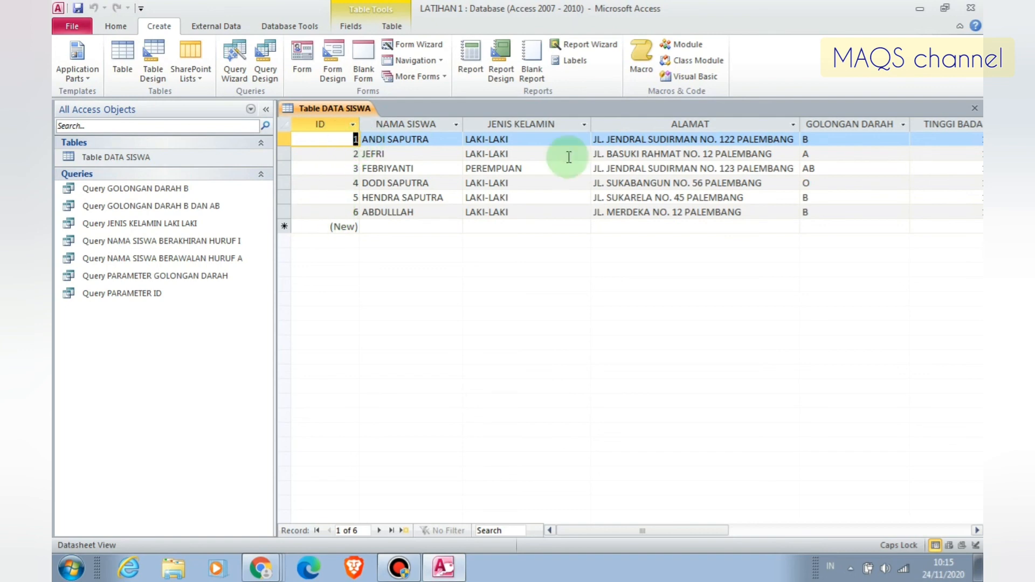
pyautogui.click(975, 109)
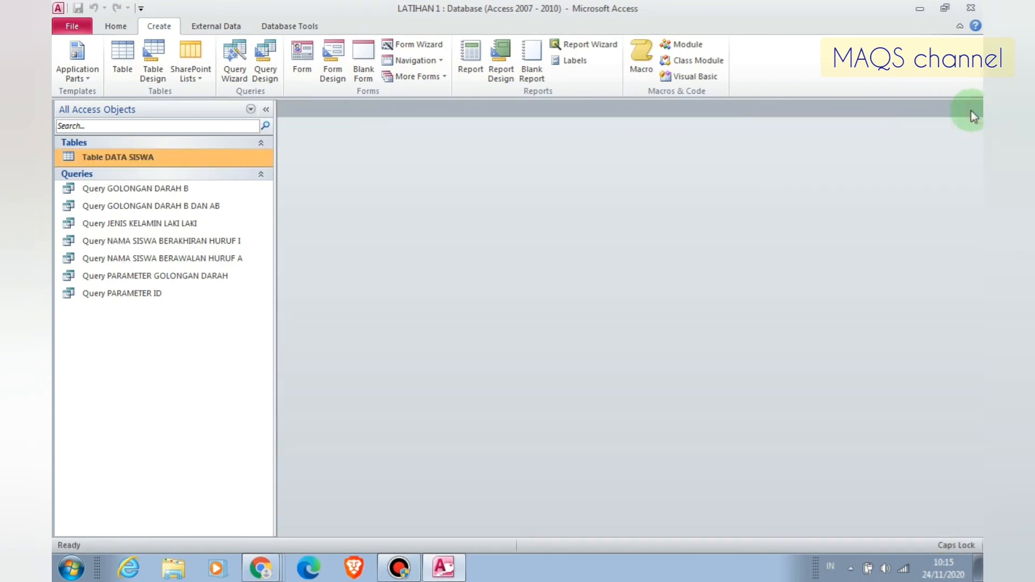
pyautogui.doubleClick(150, 293)
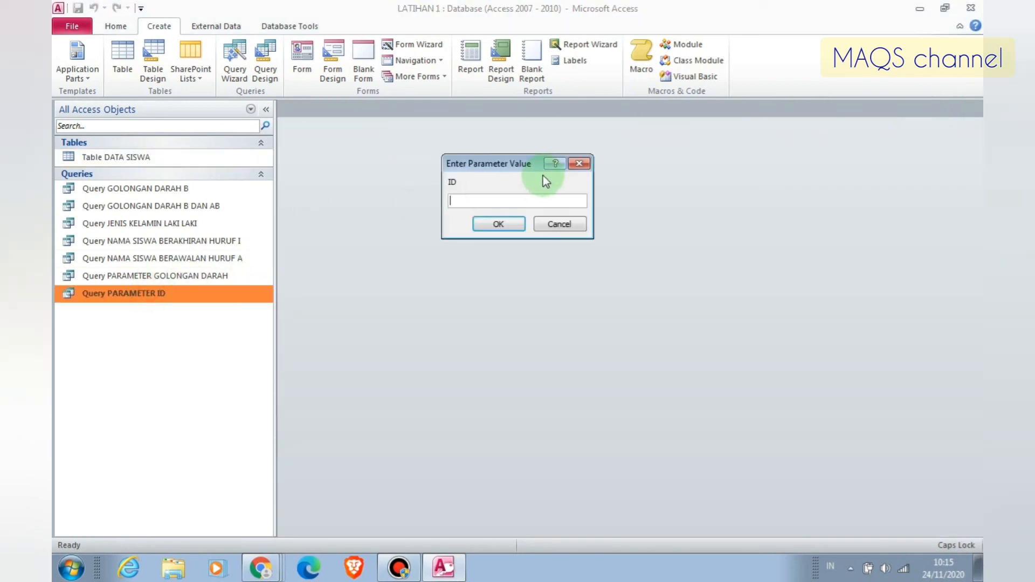
pyautogui.write('3')
pyautogui.press('Return')
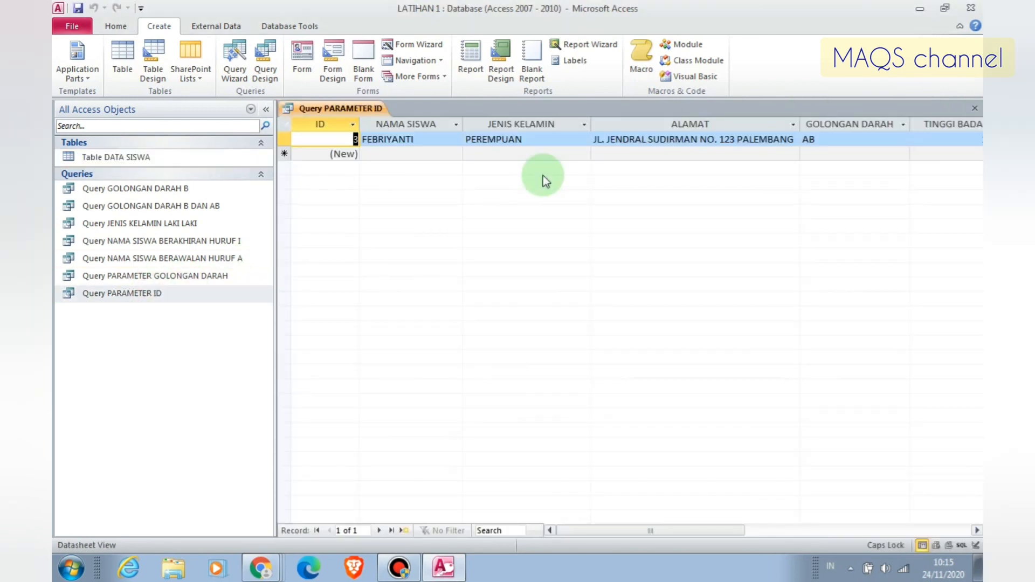
pyautogui.click(974, 108)
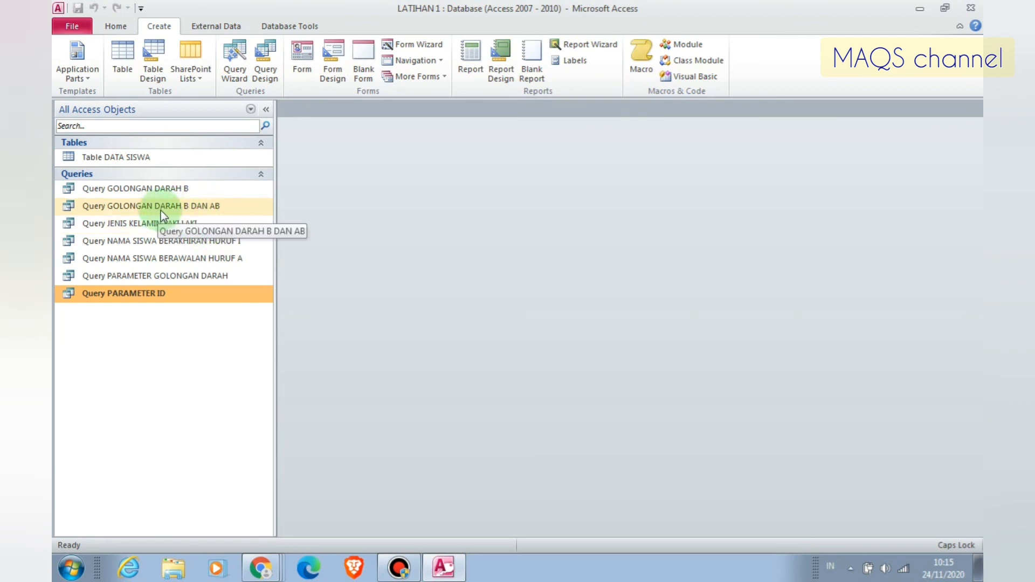
# Close the LATIHAN 1 database and return to the Windows desktop
pyautogui.click(183, 209)
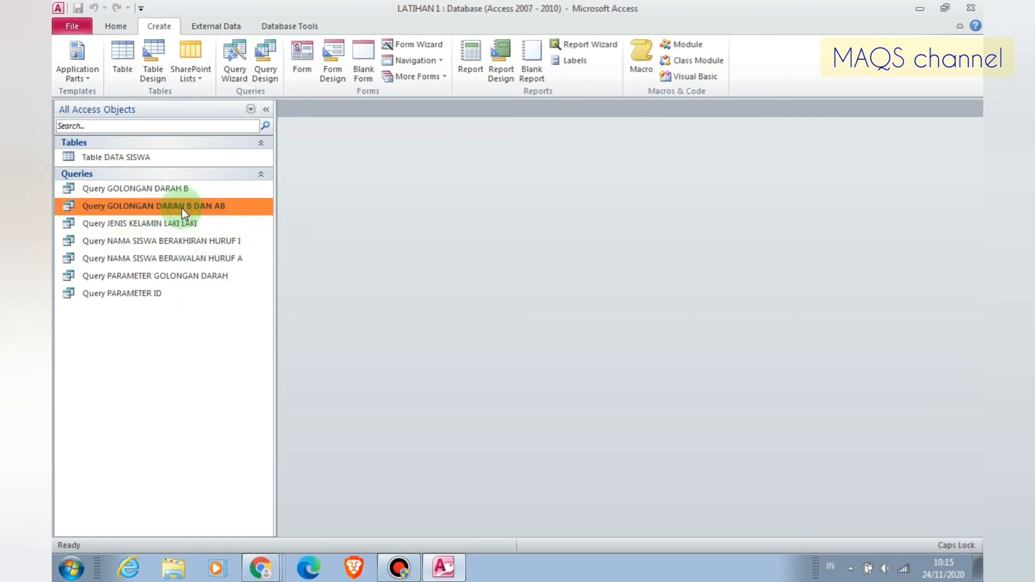
pyautogui.click(169, 295)
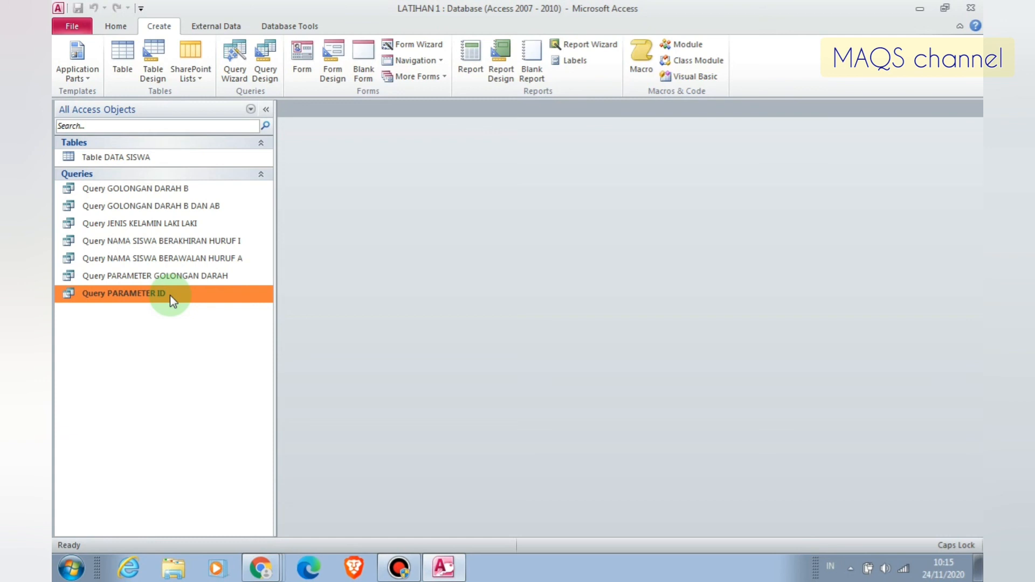
pyautogui.click(410, 206)
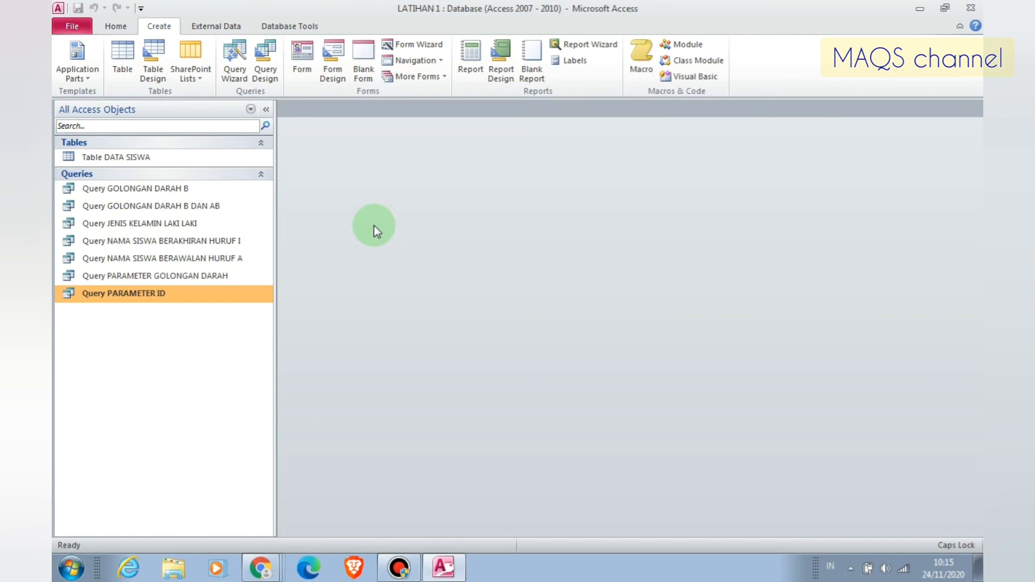
pyautogui.click(918, 12)
pyautogui.rightClick(499, 175)
pyautogui.click(537, 222)
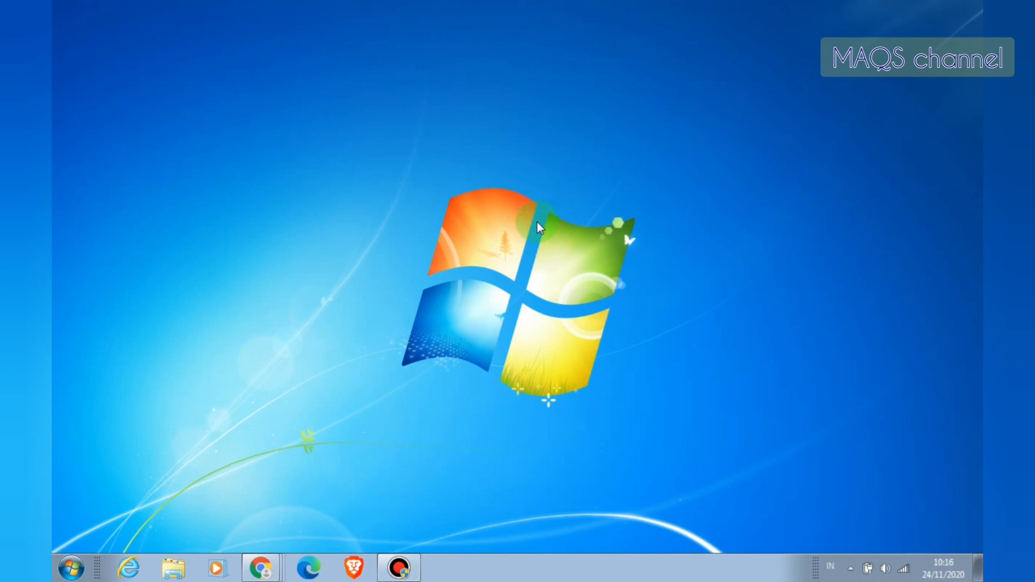
pyautogui.rightClick(392, 206)
pyautogui.click(458, 245)
pyautogui.rightClick(321, 183)
pyautogui.click(357, 226)
pyautogui.rightClick(357, 225)
pyautogui.click(395, 267)
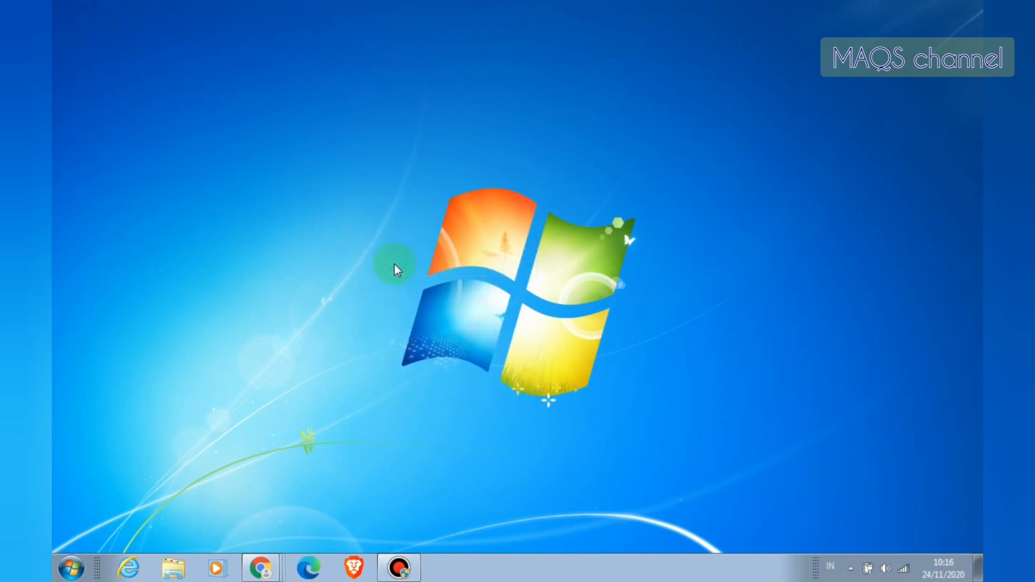